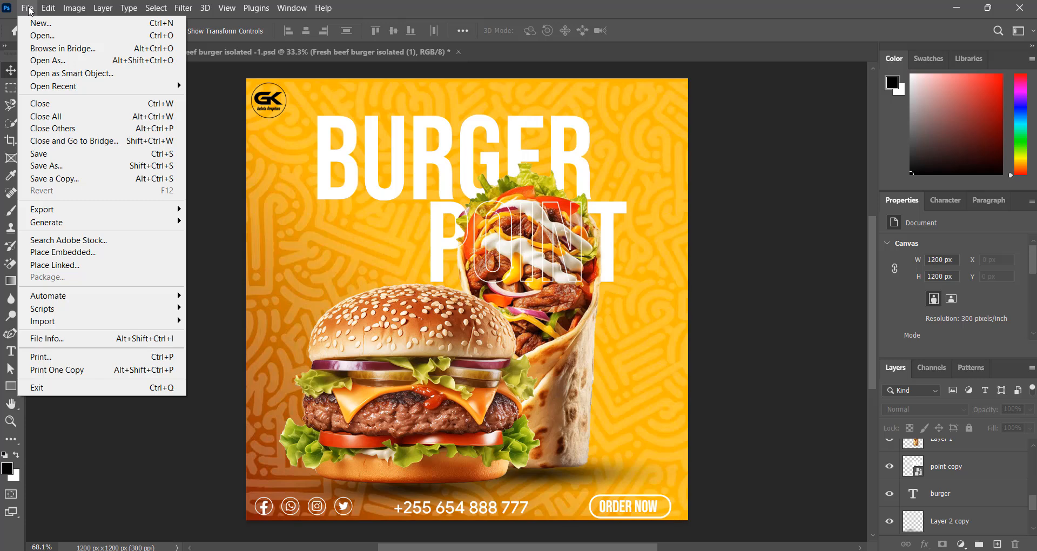
# Create a new 4 × 4 inch, 300 ppi (1200 × 1200 px) document, Untitled-2
pyautogui.click(35, 24)
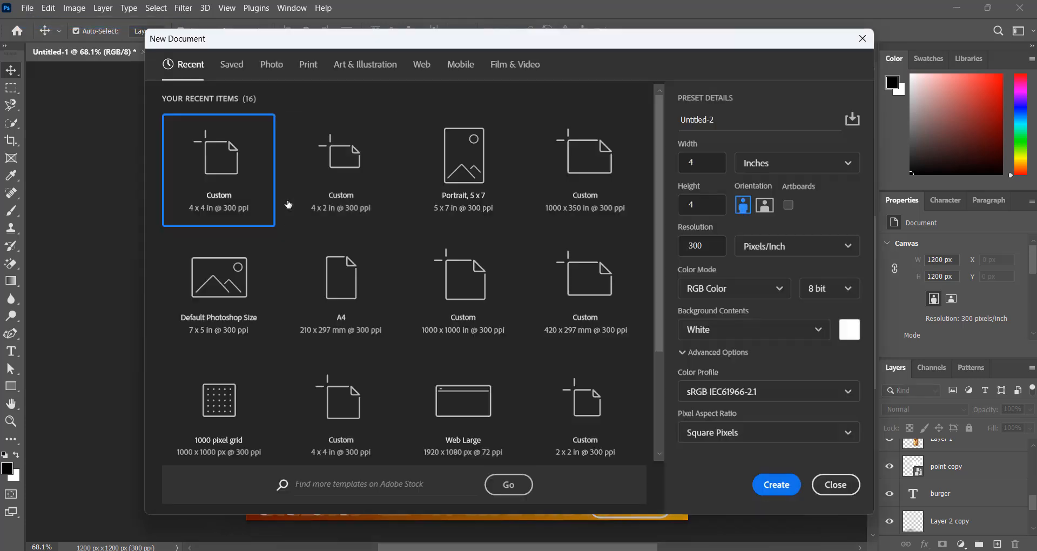
pyautogui.moveTo(572, 43); pyautogui.dragTo(552, 37)
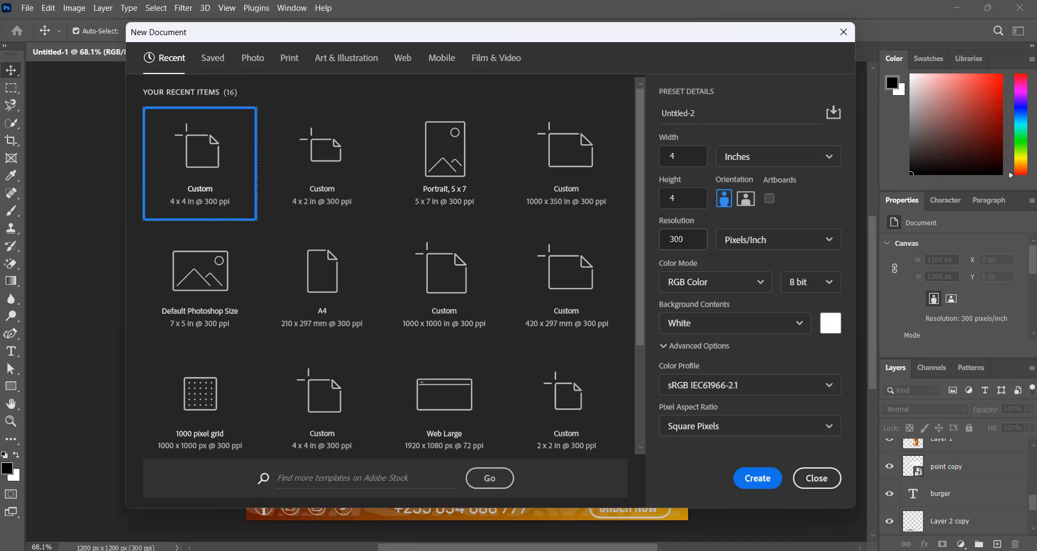
pyautogui.click(756, 480)
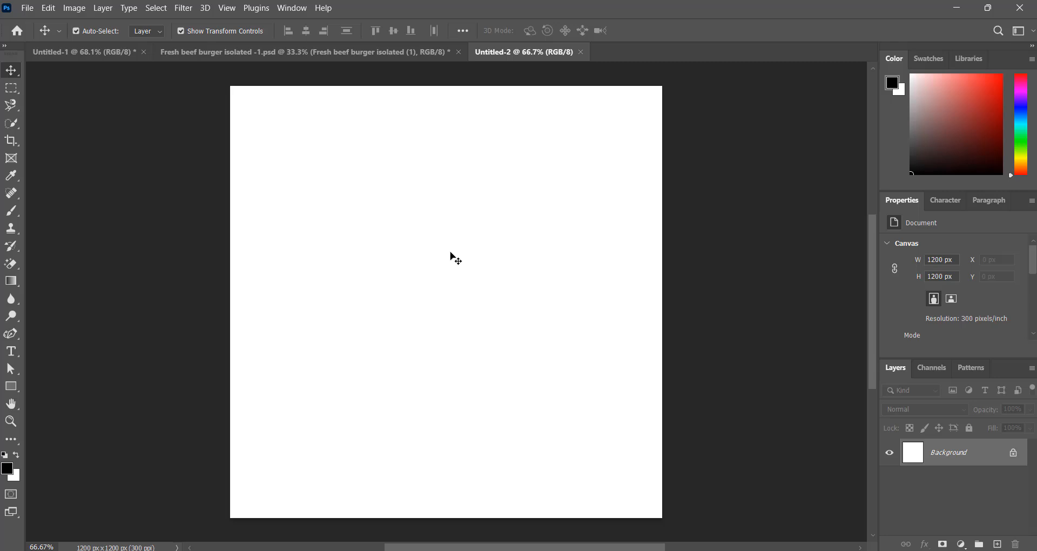
pyautogui.click(73, 51)
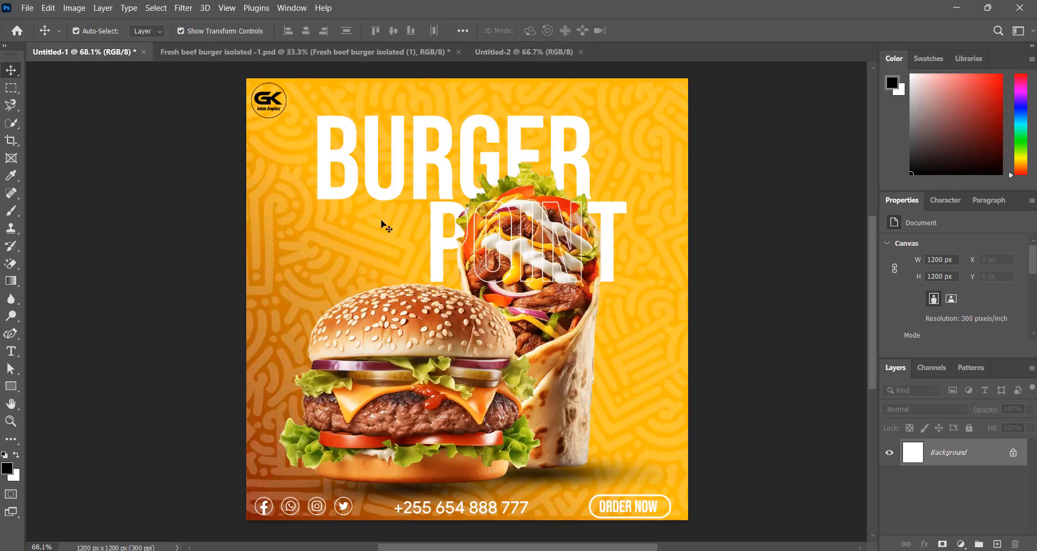
pyautogui.click(495, 54)
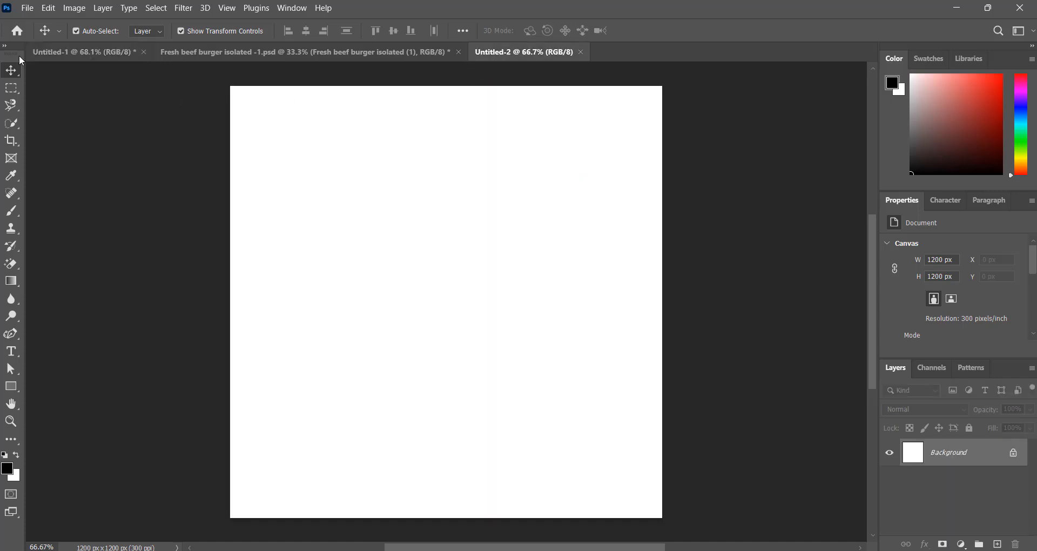
# Place the orange pattern image from D:\Logo 05 as a linked layer filling the canvas
pyautogui.click(28, 9)
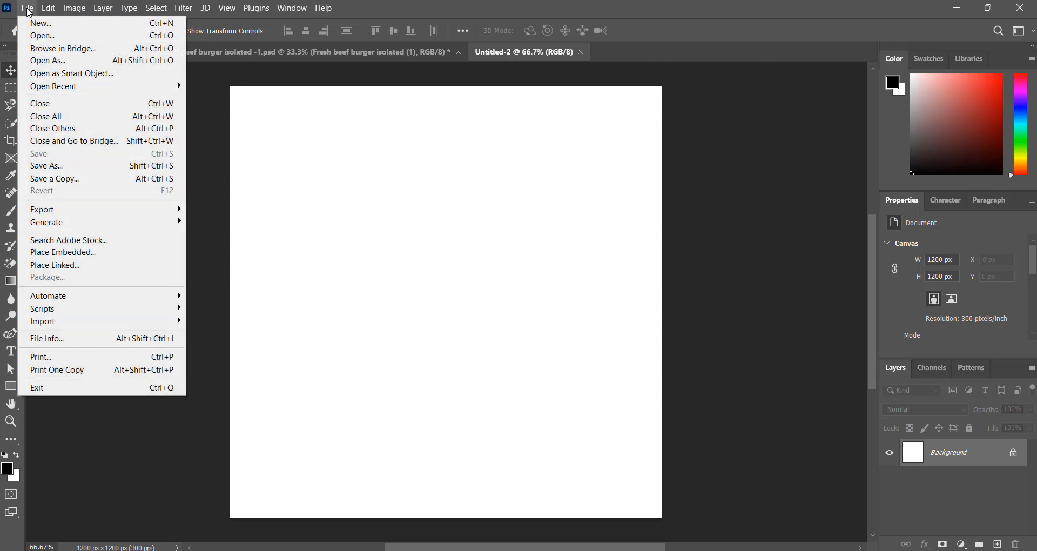
pyautogui.click(60, 265)
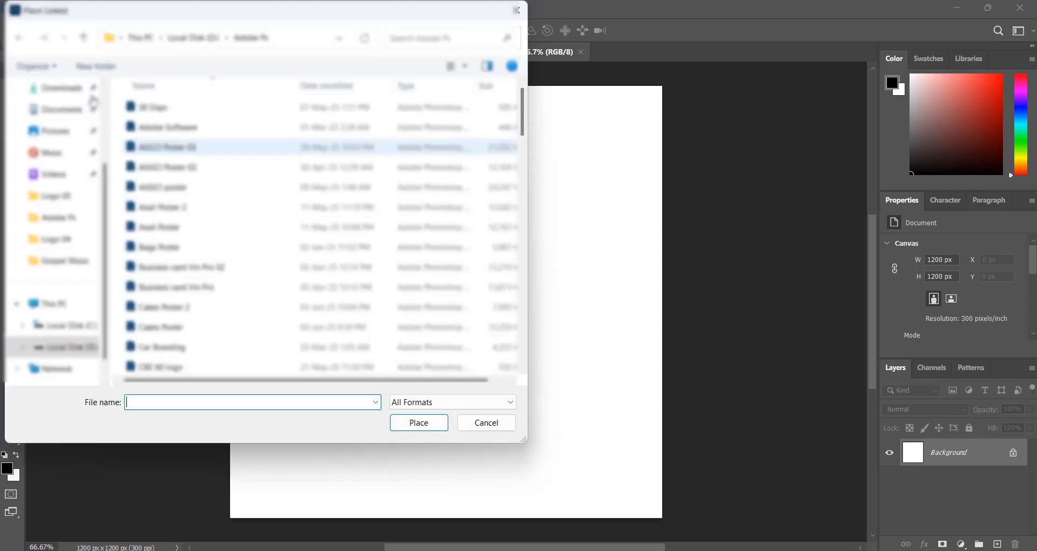
pyautogui.click(83, 38)
pyautogui.scroll(-3, 217, 254)
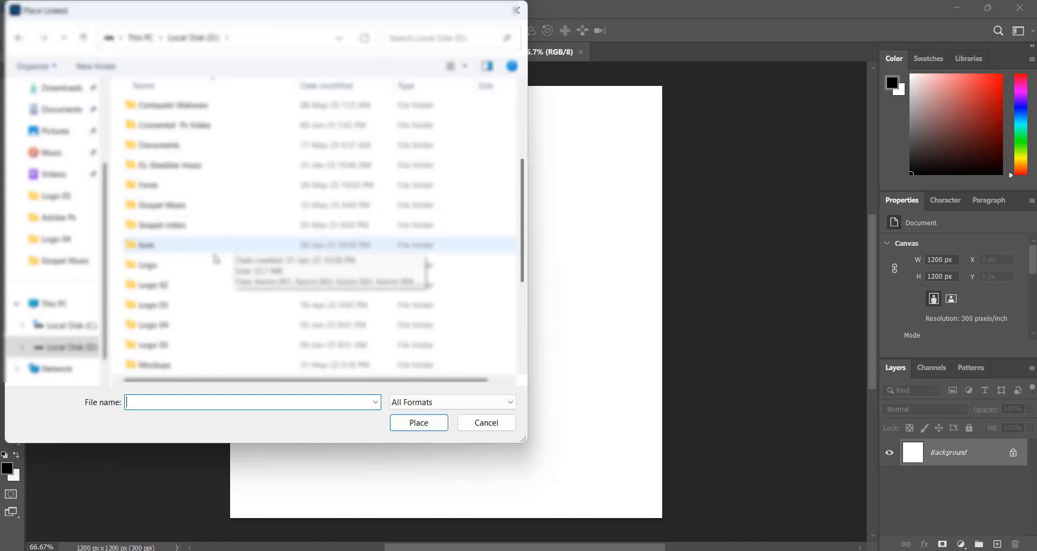
pyautogui.click(184, 348)
pyautogui.doubleClick(202, 341)
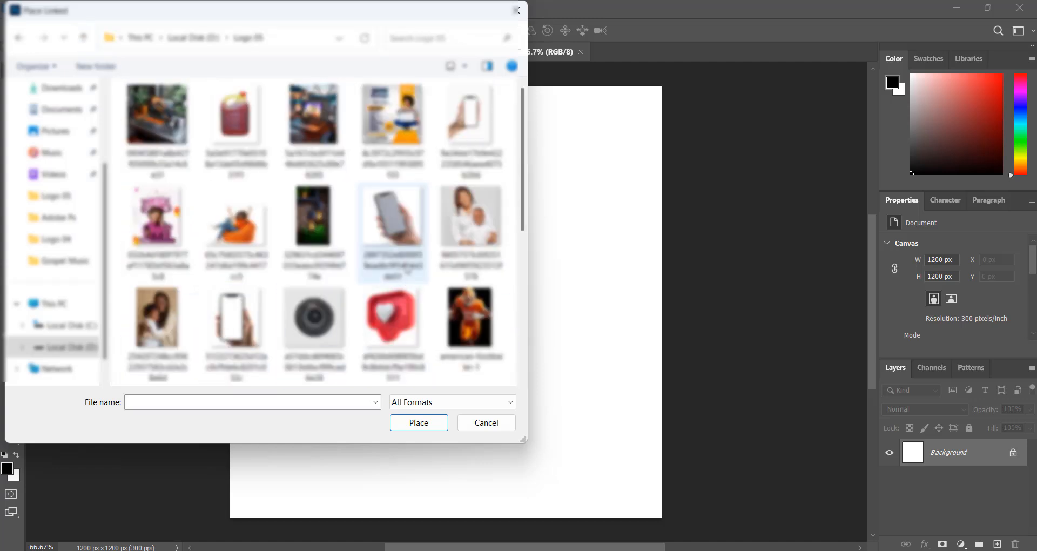
pyautogui.scroll(-3, 403, 254)
pyautogui.click(401, 252)
pyautogui.click(430, 424)
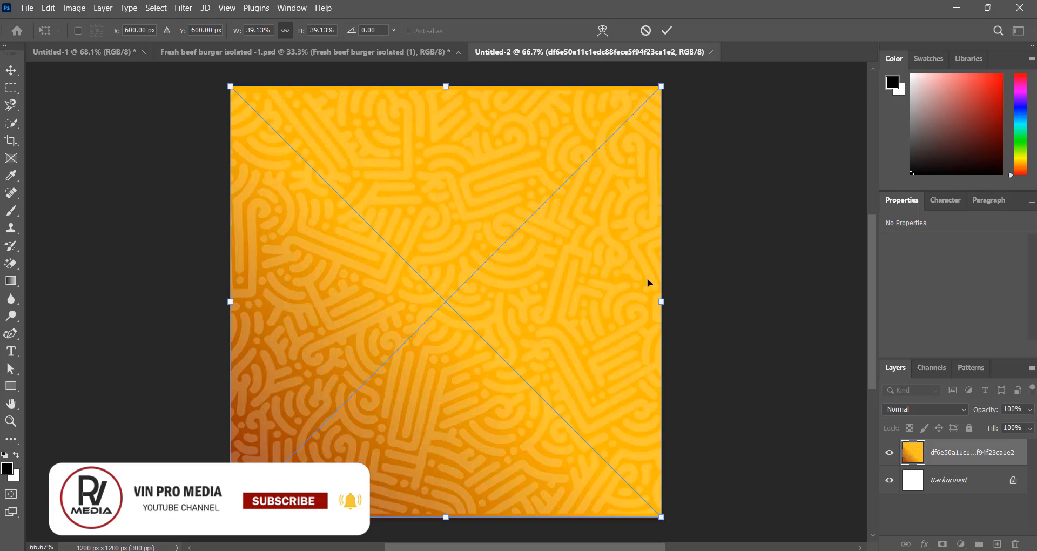
pyautogui.click(666, 30)
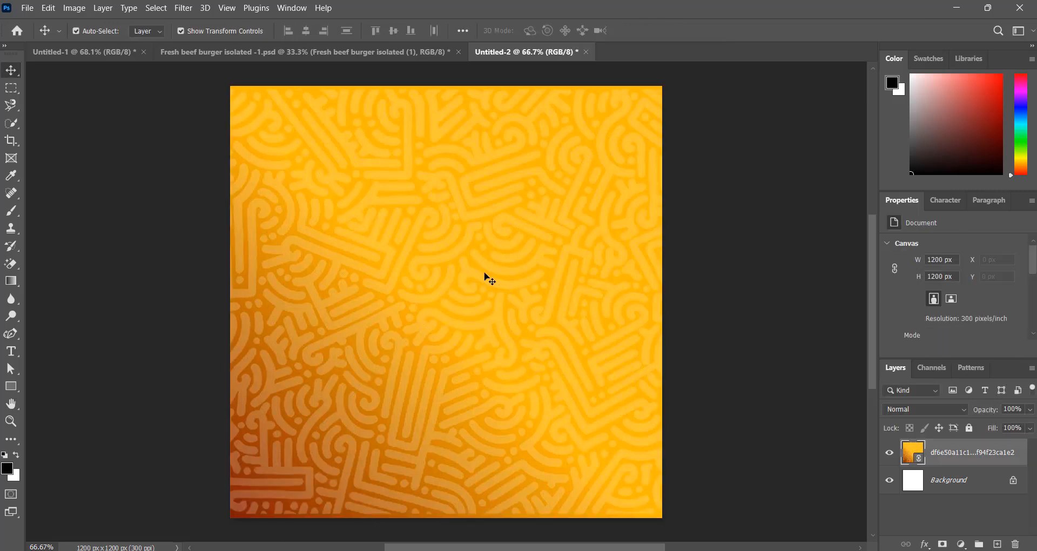
pyautogui.click(715, 271)
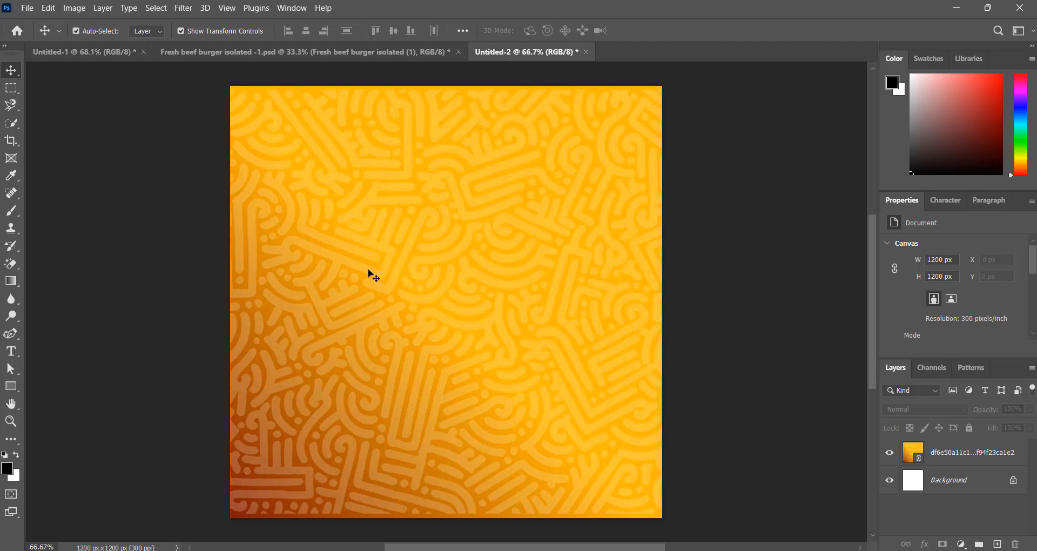
# Open the wrap photo from the Logo 04 folder on D: in its own tab
pyautogui.click(29, 8)
pyautogui.click(49, 35)
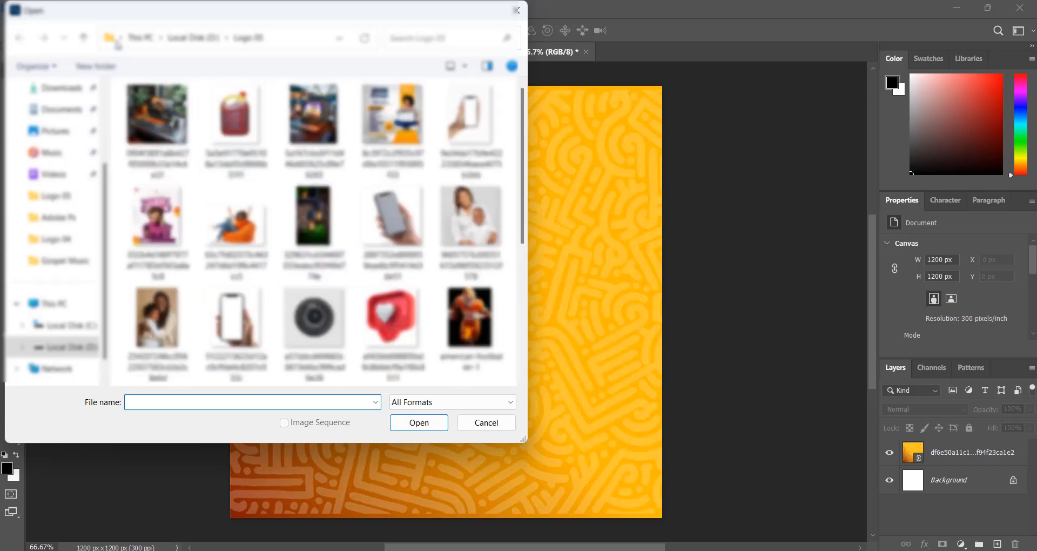
pyautogui.click(84, 37)
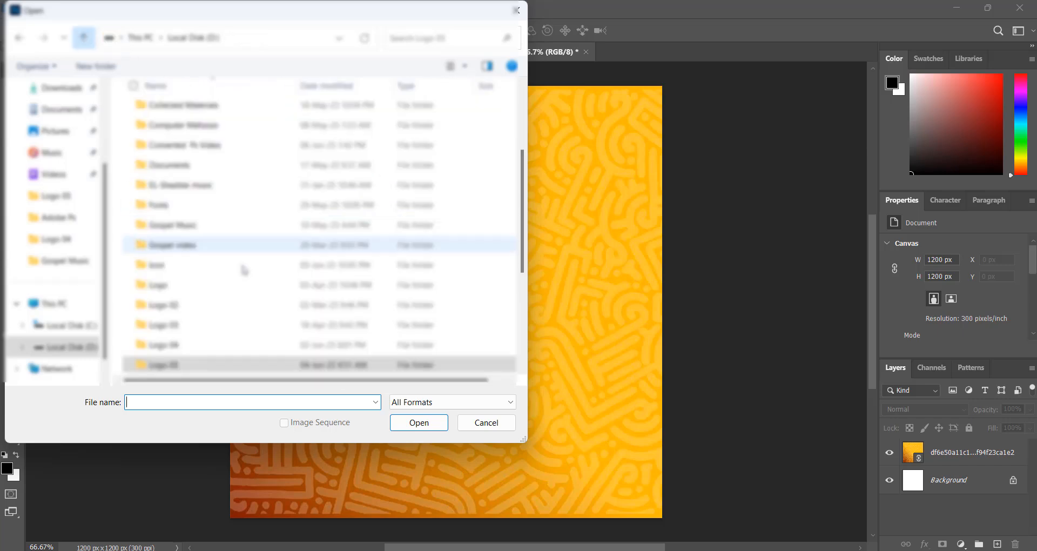
pyautogui.doubleClick(227, 344)
pyautogui.scroll(-10, 390, 251)
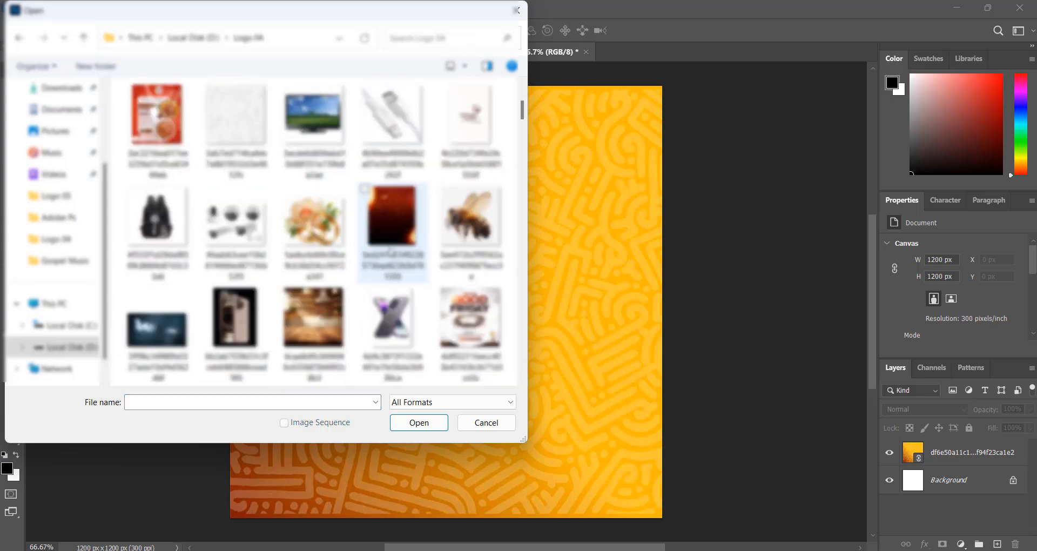
pyautogui.scroll(-6, 390, 252)
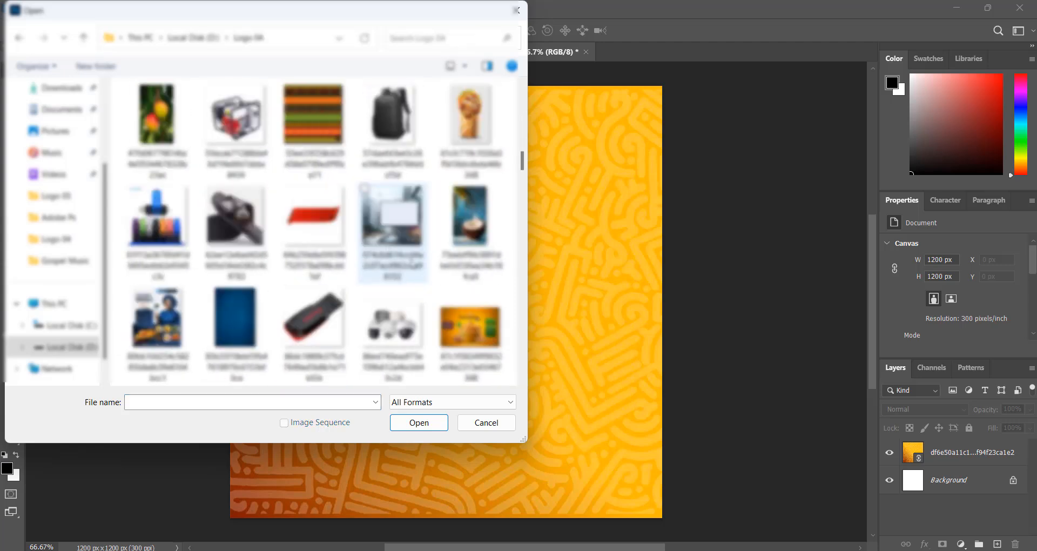
pyautogui.click(470, 130)
pyautogui.click(420, 422)
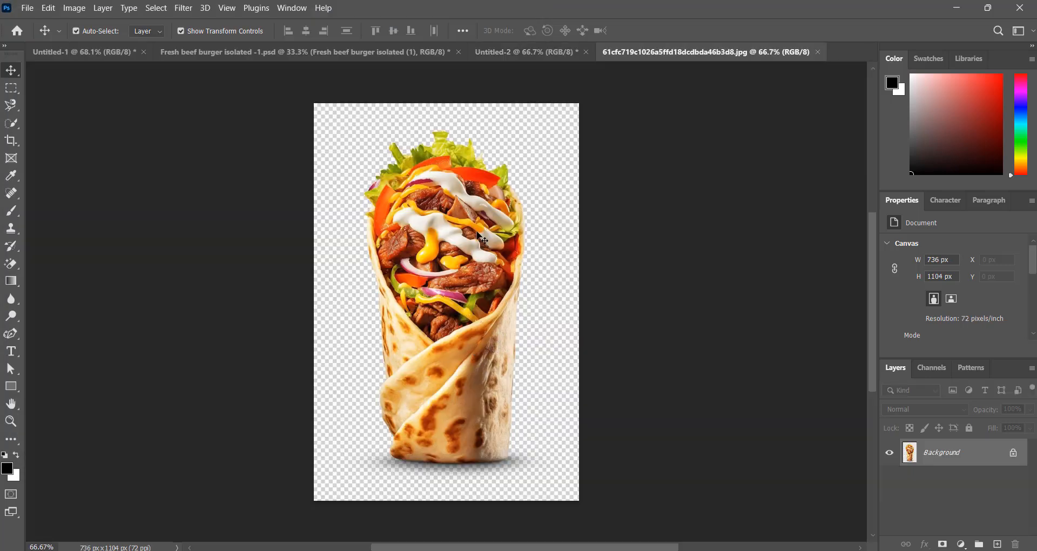
# Select the wrap with Select > Subject and drag the cut-out toward the poster document
pyautogui.click(156, 8)
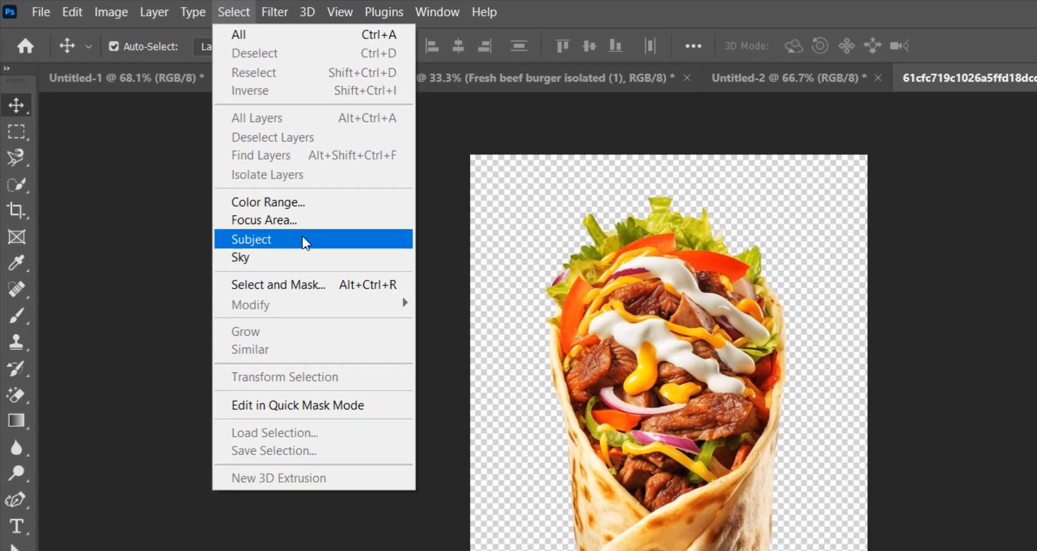
pyautogui.click(304, 240)
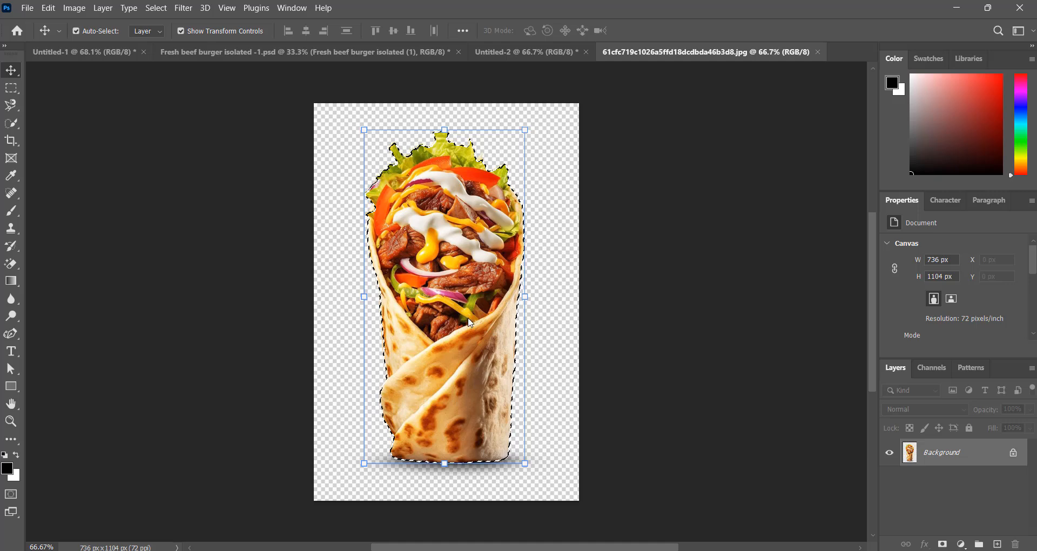
pyautogui.moveTo(471, 293); pyautogui.dragTo(511, 53)
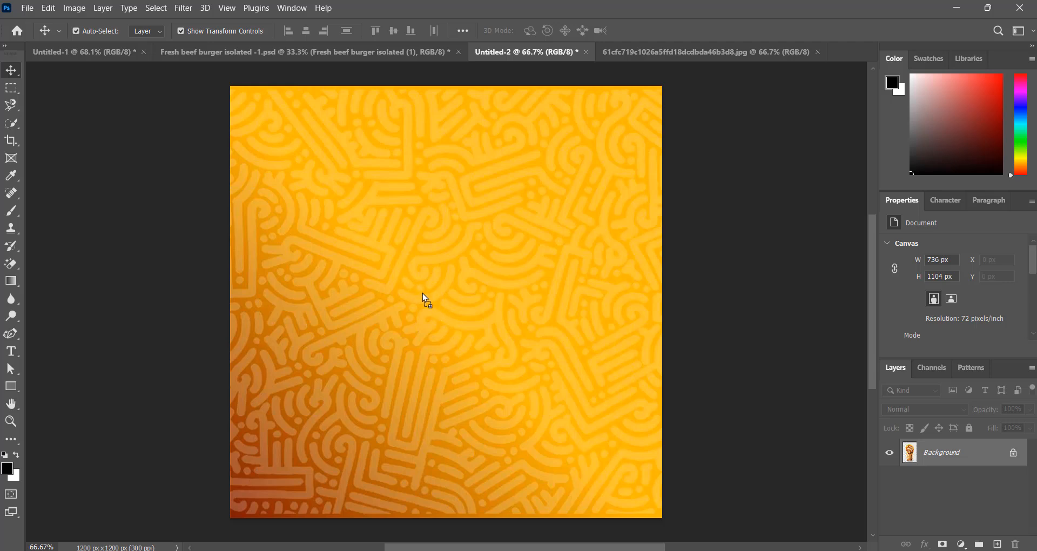
# Drop the wrap into Untitled-2, scale it to about 92% right of centre, and add Layer 2
pyautogui.moveTo(437, 307); pyautogui.dragTo(539, 348)
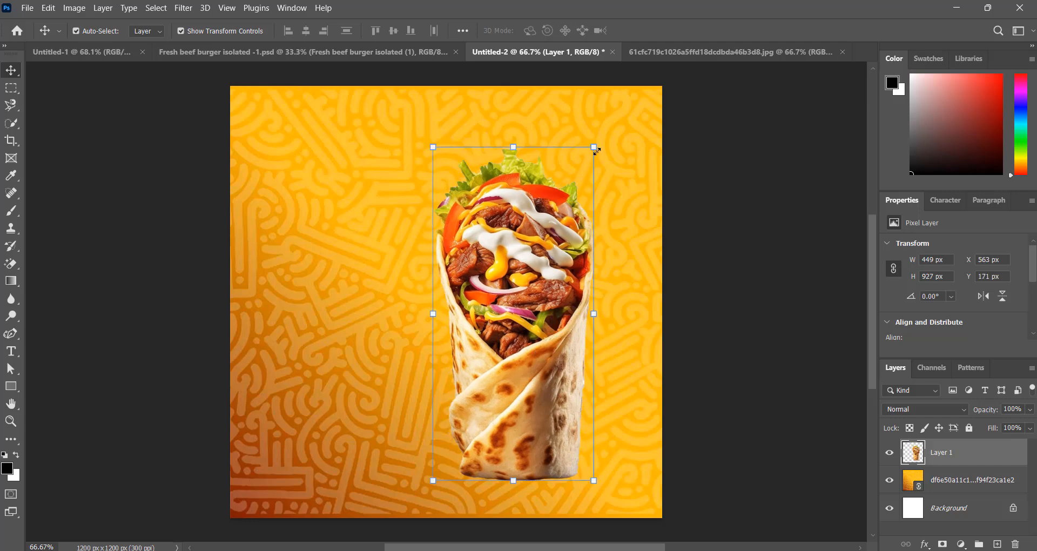
pyautogui.moveTo(596, 150); pyautogui.dragTo(588, 162)
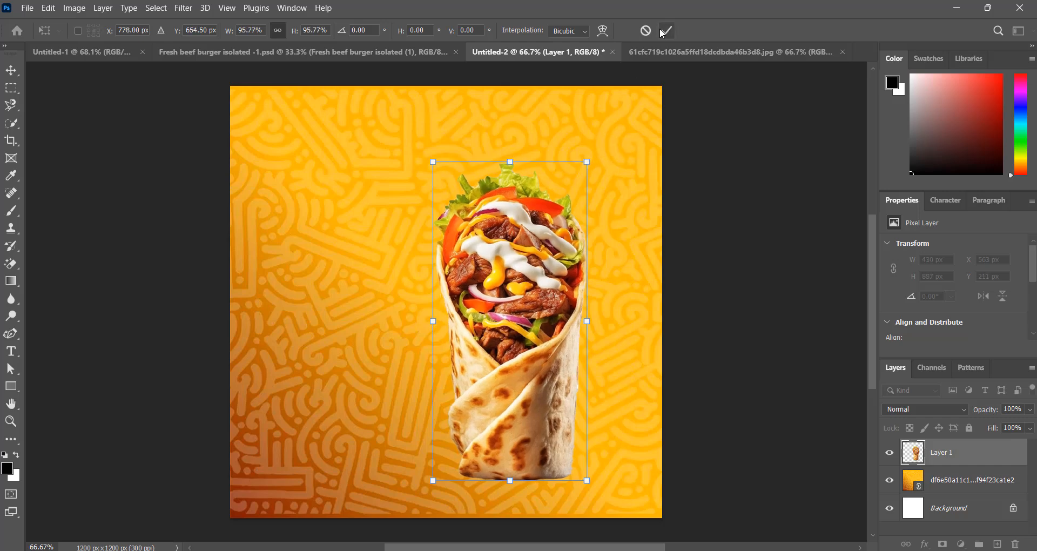
pyautogui.press('Return')
pyautogui.moveTo(539, 336); pyautogui.dragTo(518, 332)
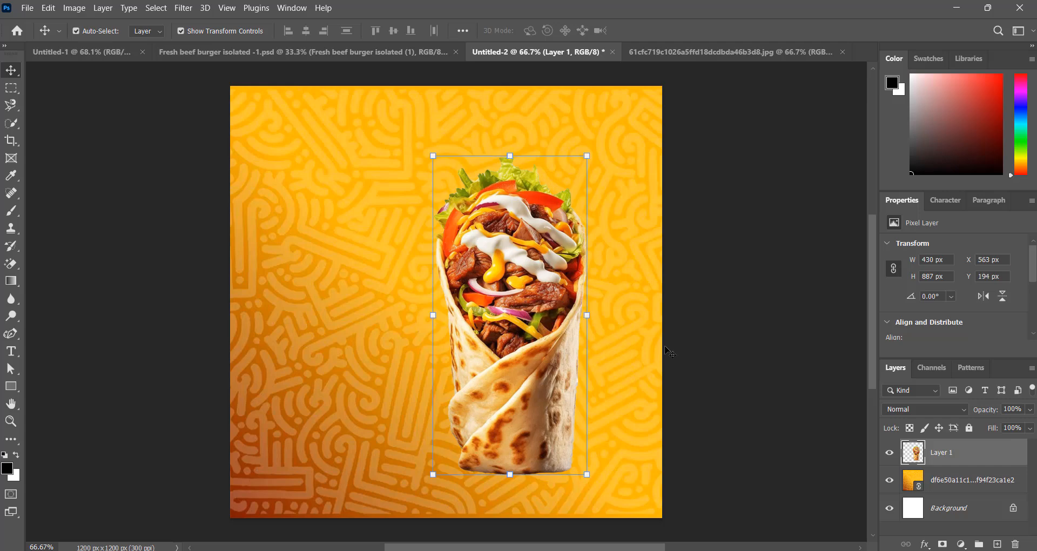
pyautogui.click(651, 406)
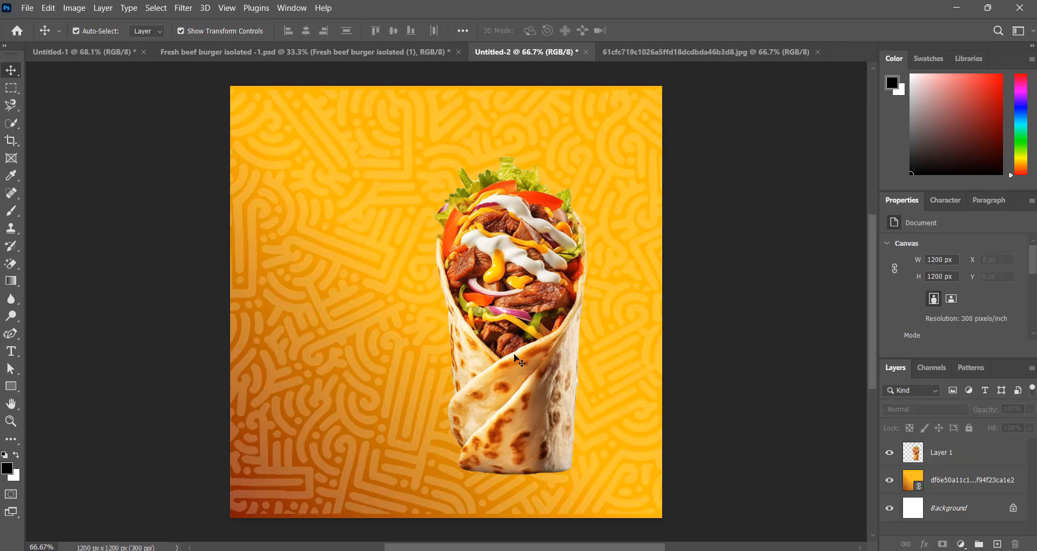
pyautogui.click(527, 405)
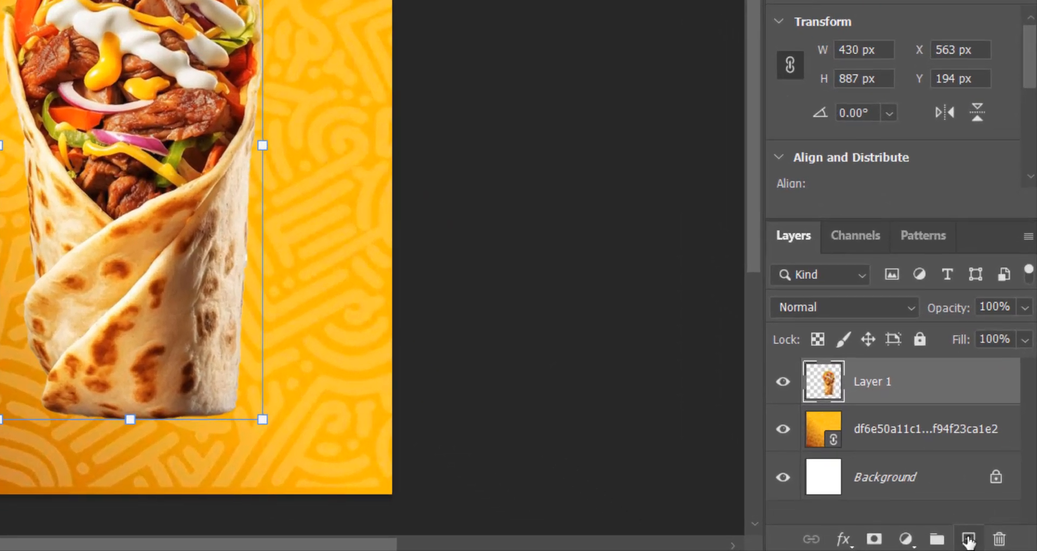
pyautogui.click(968, 539)
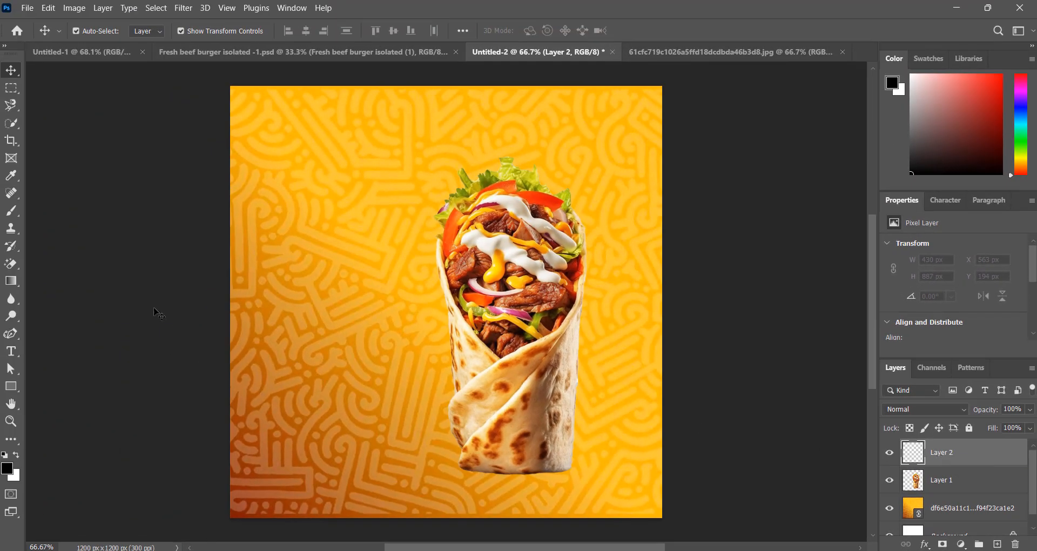
# Paint one soft black 385 px brush dab on Layer 2, left of the wrap
pyautogui.click(12, 212)
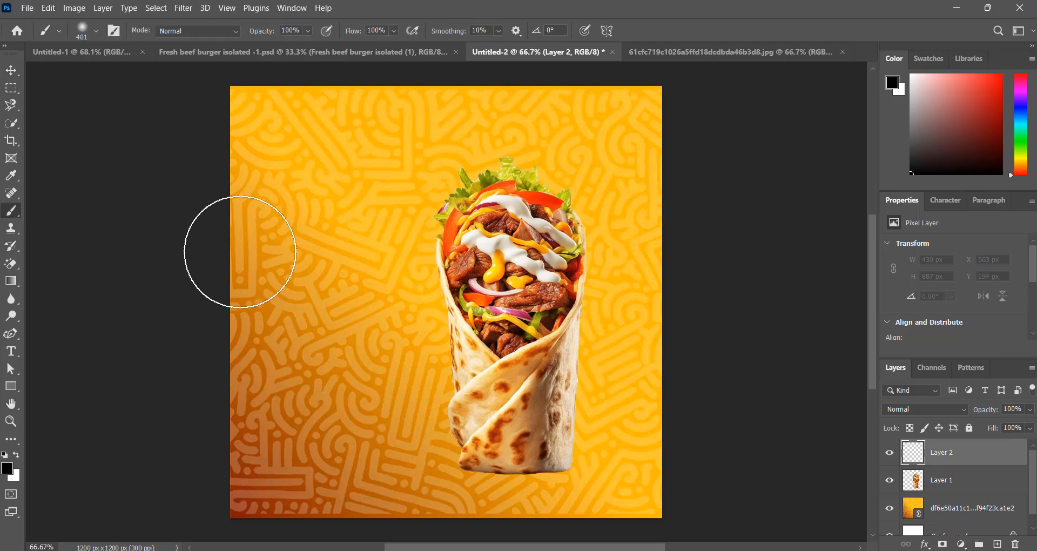
pyautogui.click(96, 32)
pyautogui.moveTo(144, 78); pyautogui.dragTo(143, 77)
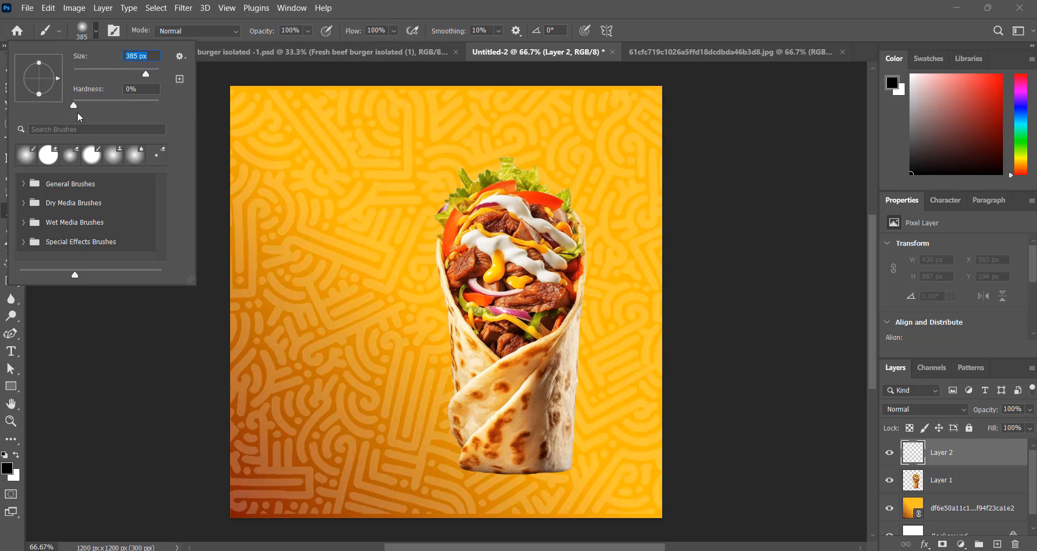
pyautogui.click(73, 108)
pyautogui.click(96, 35)
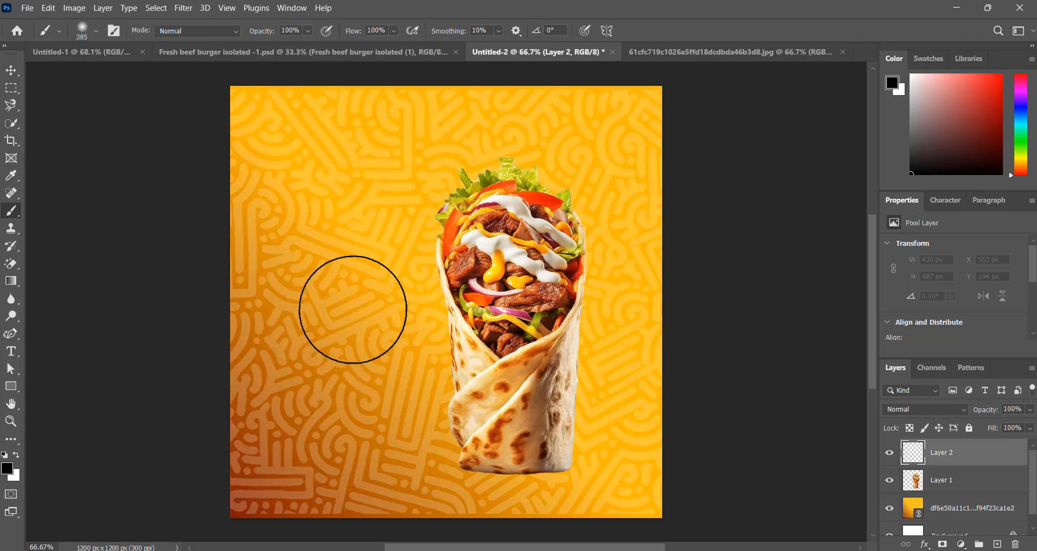
pyautogui.click(353, 309)
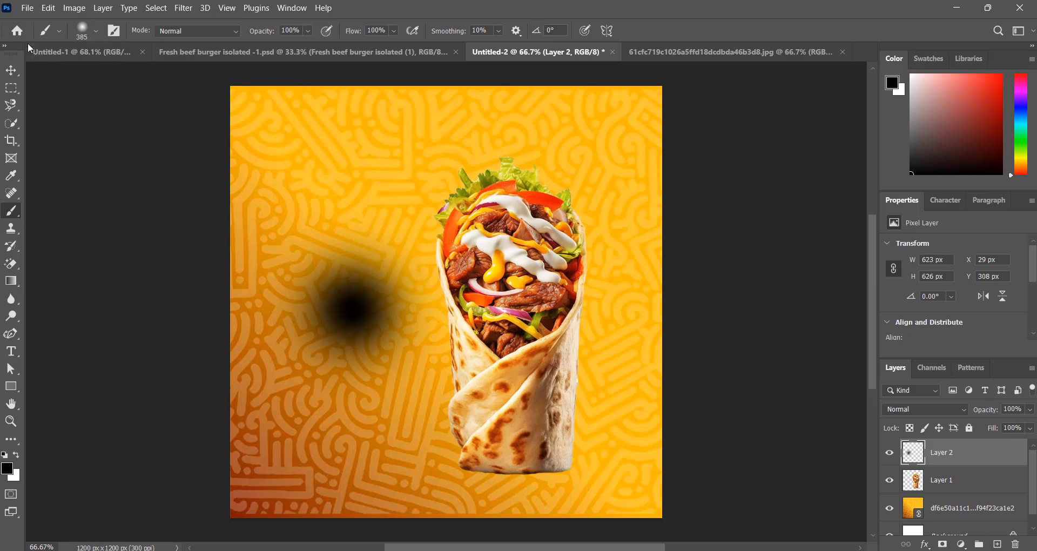
pyautogui.click(12, 73)
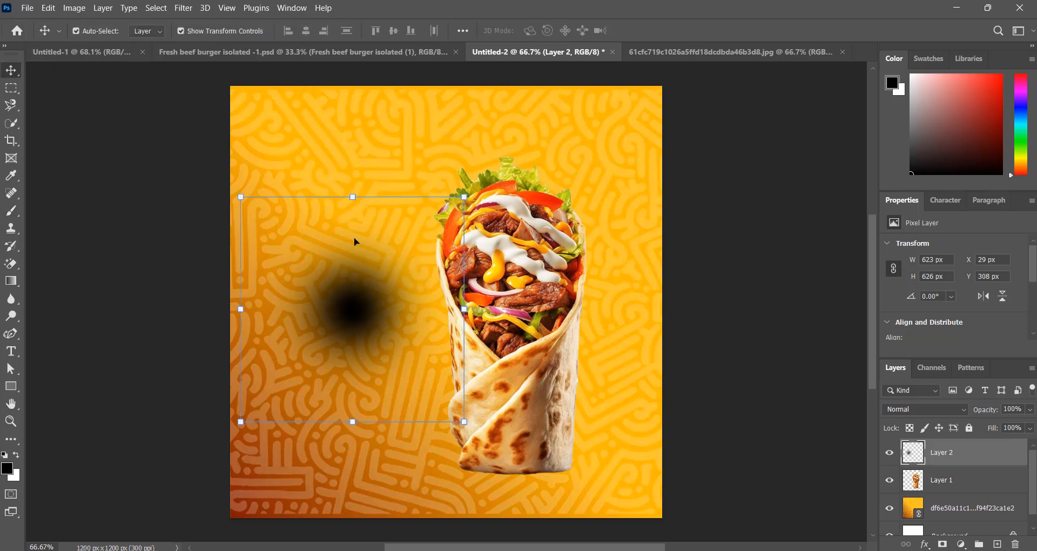
# Squash and widen the black dab into a flat shadow under the wrap, behind Layer 1
pyautogui.moveTo(354, 198); pyautogui.dragTo(359, 383)
pyautogui.moveTo(471, 399); pyautogui.dragTo(601, 400)
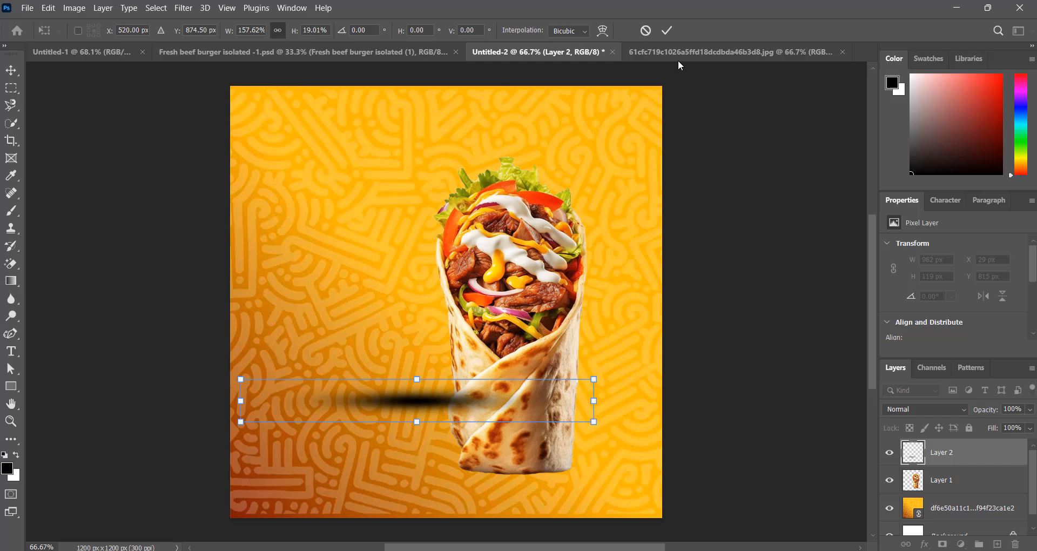
pyautogui.click(668, 31)
pyautogui.moveTo(382, 385); pyautogui.dragTo(522, 478)
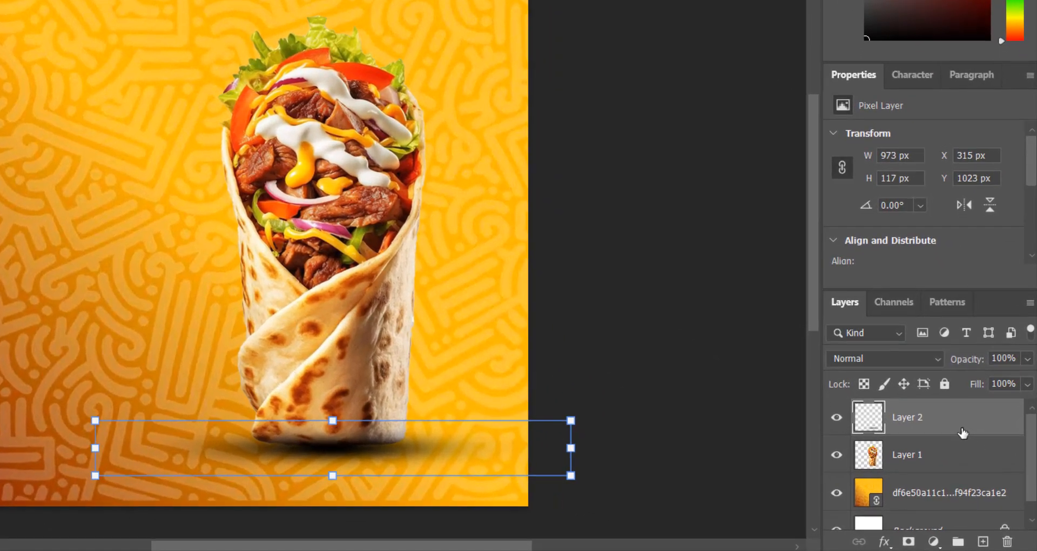
pyautogui.moveTo(984, 463)
pyautogui.mouseDown()
pyautogui.moveTo(988, 489)
pyautogui.moveTo(970, 466)
pyautogui.mouseUp()
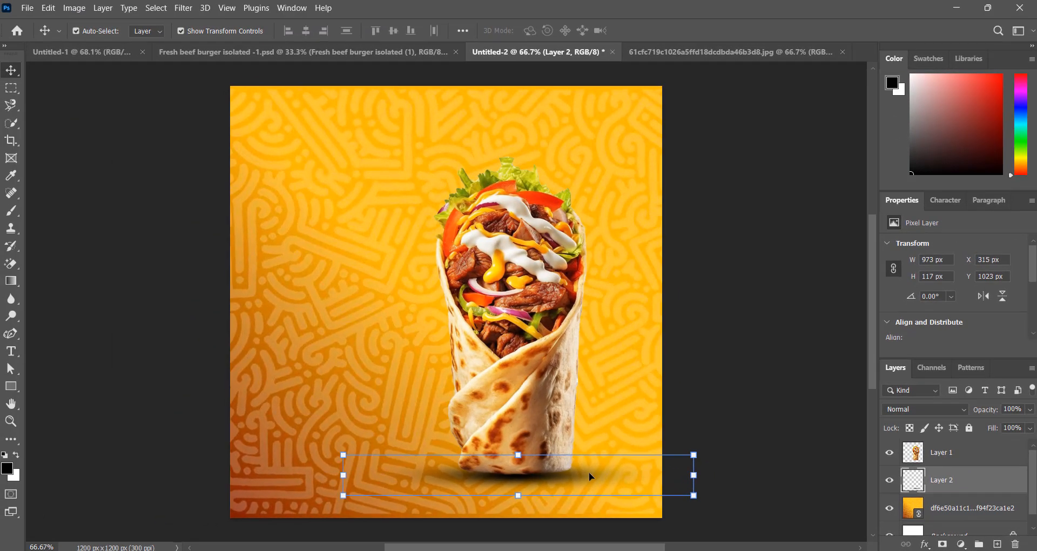
pyautogui.press('Left')
pyautogui.press('Left')
pyautogui.press('Left')
pyautogui.press('Left')
pyautogui.press('Left')
pyautogui.press('Left')
pyautogui.press('Left')
pyautogui.press('Left')
pyautogui.press('Down')
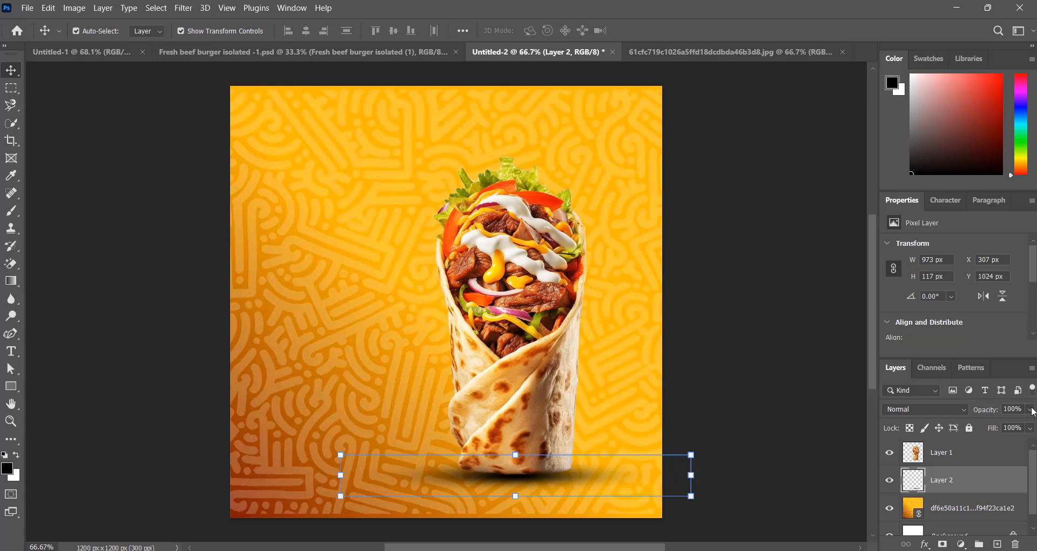
# Lower the shadow layer's opacity to 93%
pyautogui.click(1030, 410)
pyautogui.moveTo(1028, 426); pyautogui.dragTo(1026, 426)
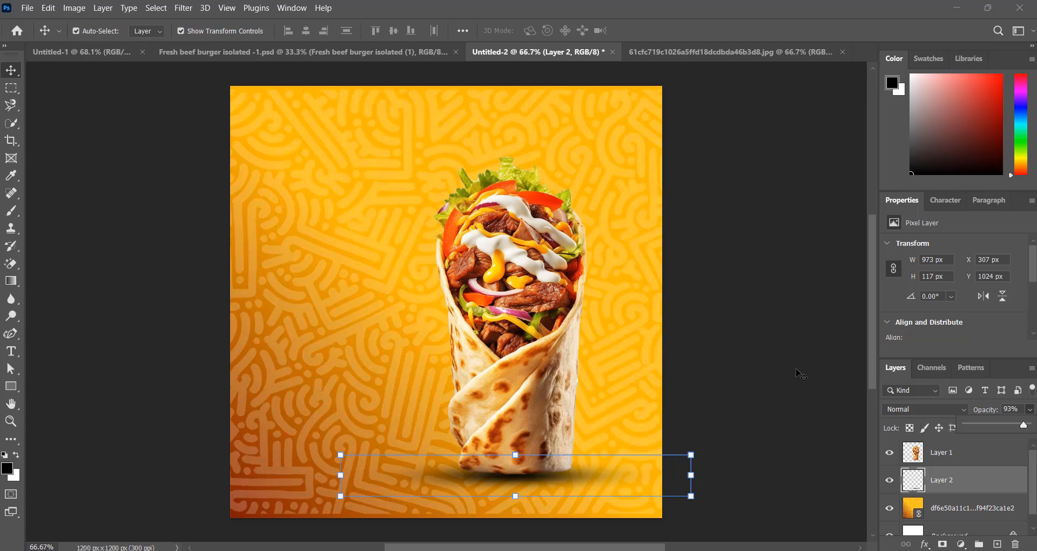
pyautogui.click(778, 370)
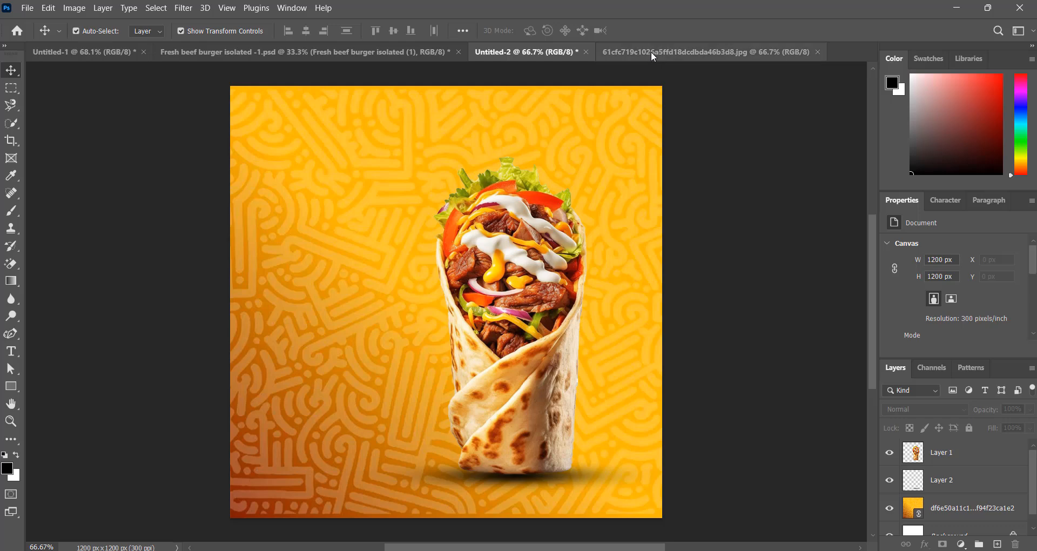
# Drag the burger from Fresh beef burger isolated -1.psd into the poster and scale it down
pyautogui.click(384, 55)
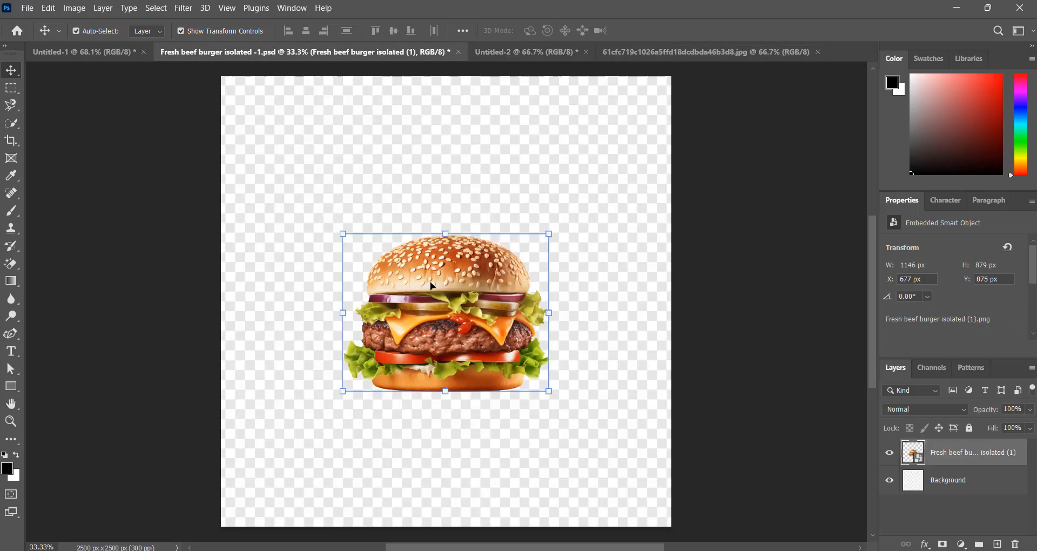
pyautogui.moveTo(431, 285); pyautogui.dragTo(390, 297)
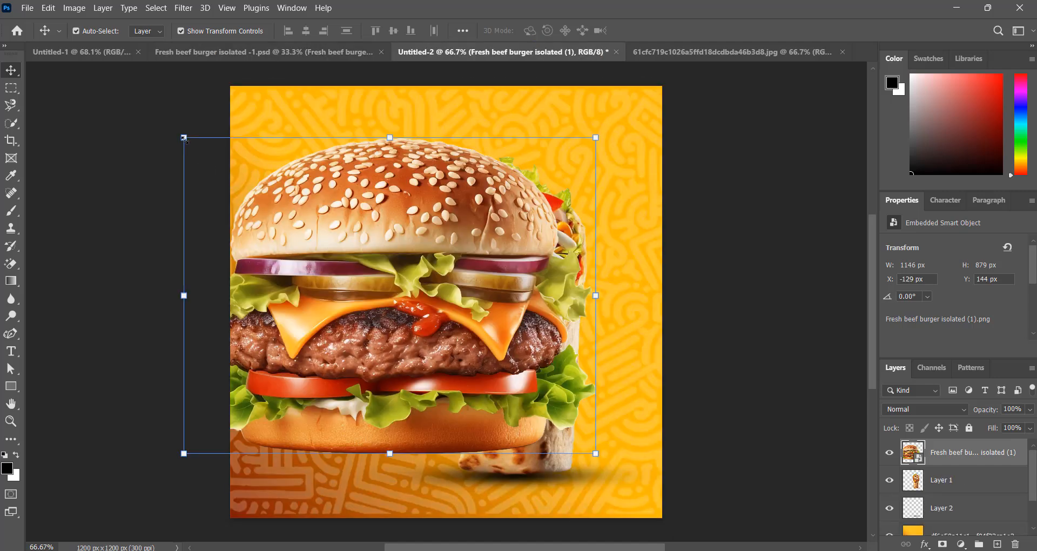
pyautogui.moveTo(184, 137); pyautogui.dragTo(424, 308)
pyautogui.moveTo(504, 392); pyautogui.dragTo(331, 231)
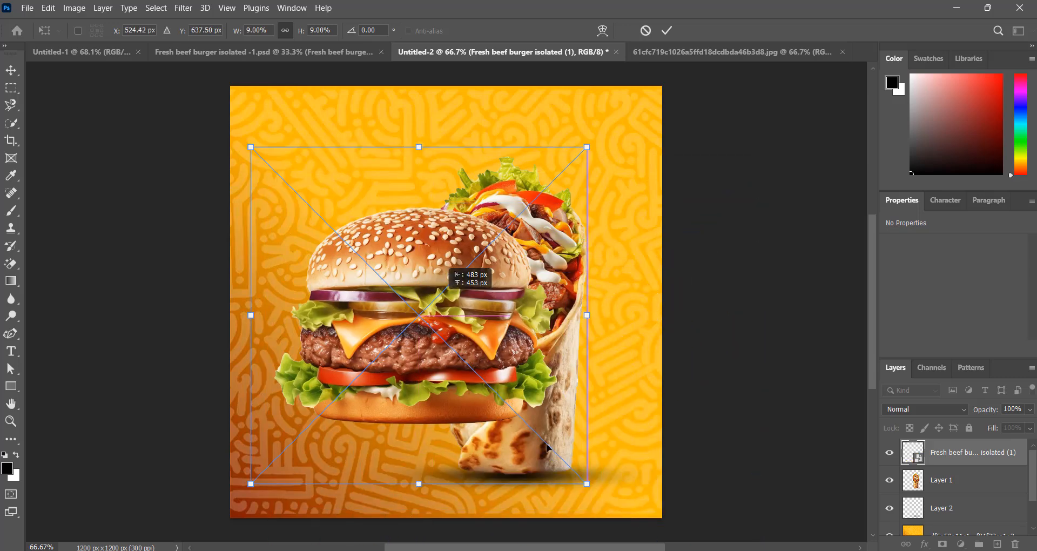
pyautogui.moveTo(569, 456); pyautogui.dragTo(516, 403)
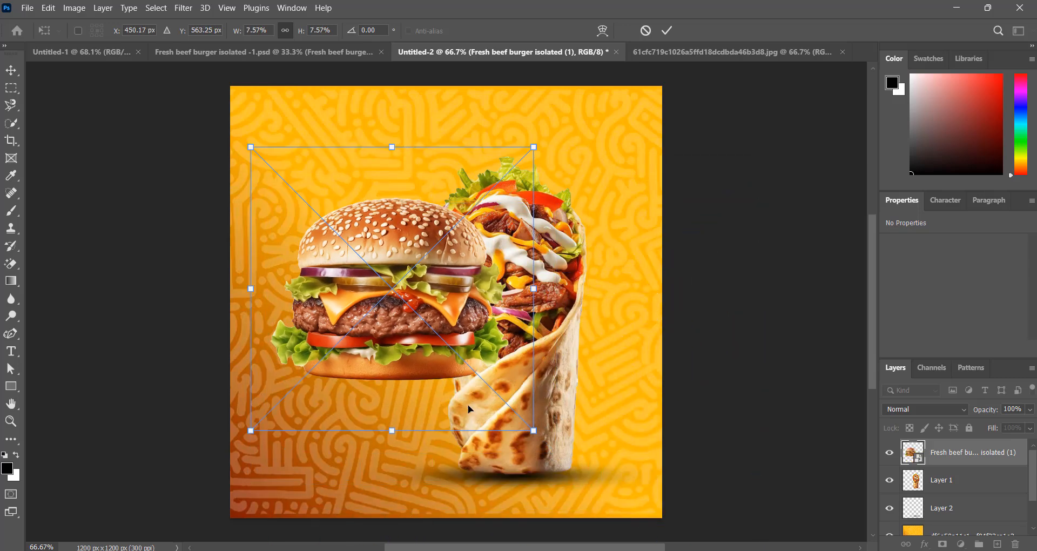
pyautogui.moveTo(541, 435); pyautogui.dragTo(561, 449)
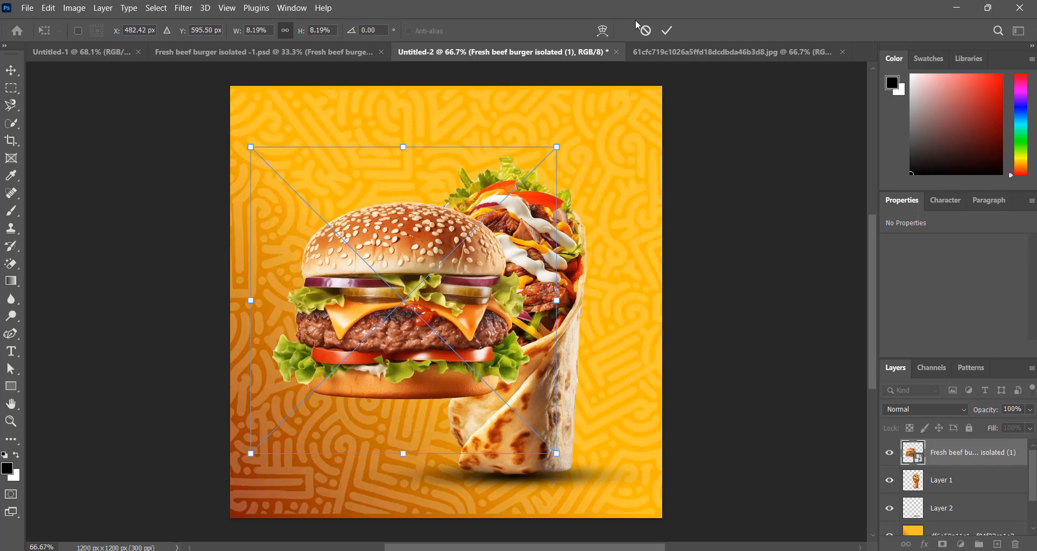
pyautogui.click(667, 30)
# Refine the burger to 641 × 491 px and set it lower left, overlapping the wrap
pyautogui.moveTo(435, 270); pyautogui.dragTo(413, 317)
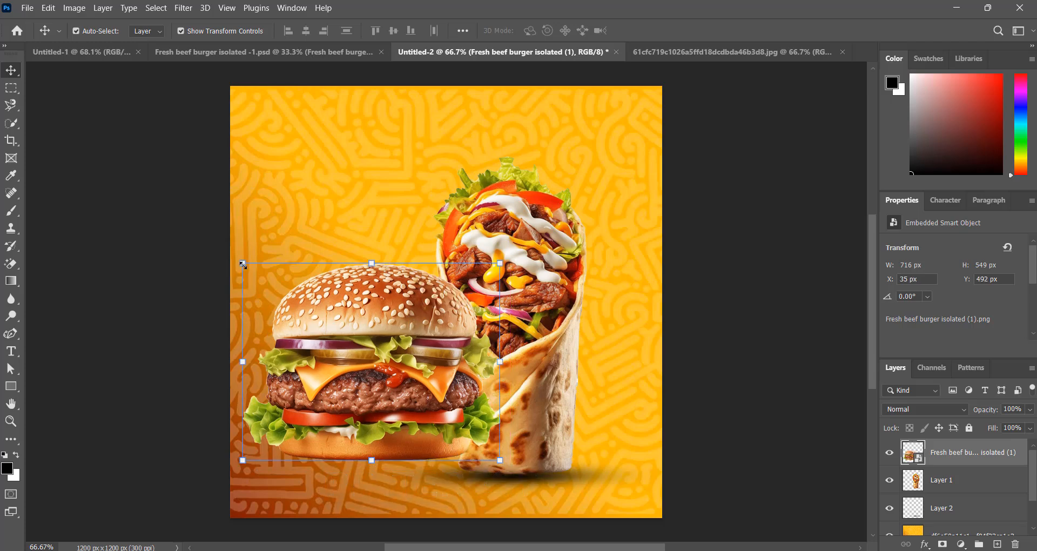
pyautogui.moveTo(242, 264); pyautogui.dragTo(286, 253)
pyautogui.moveTo(420, 397); pyautogui.dragTo(401, 385)
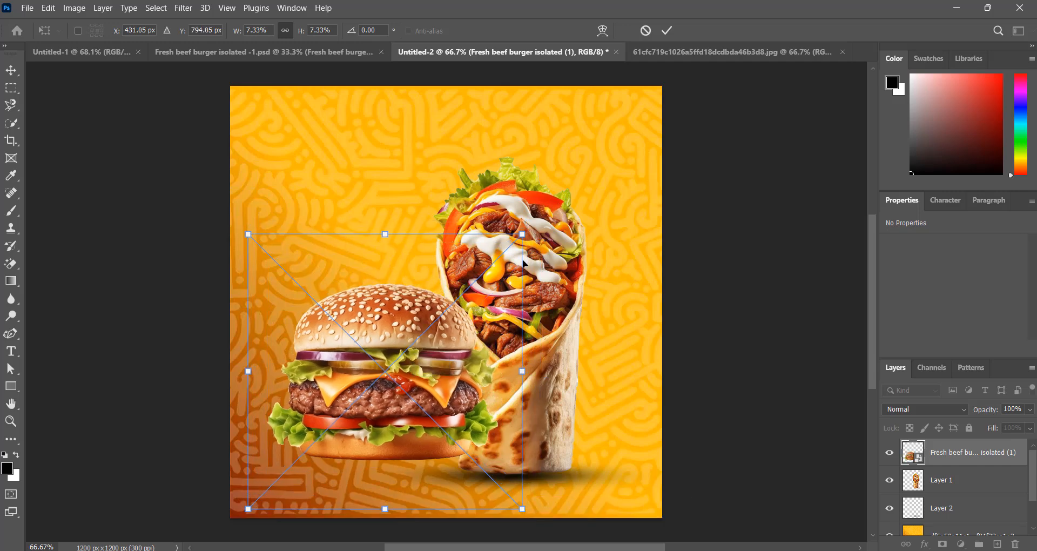
pyautogui.click(667, 30)
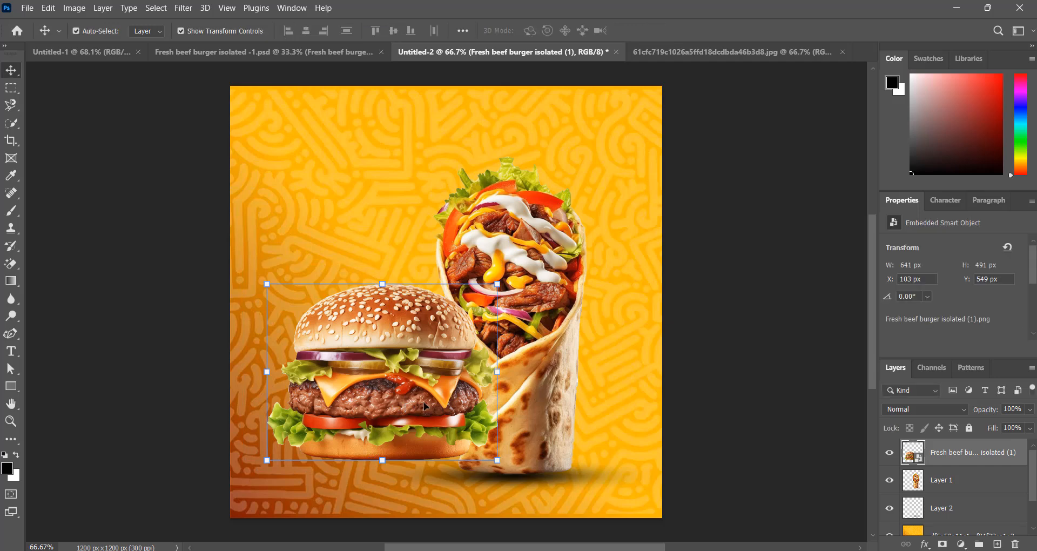
pyautogui.moveTo(417, 411); pyautogui.dragTo(420, 430)
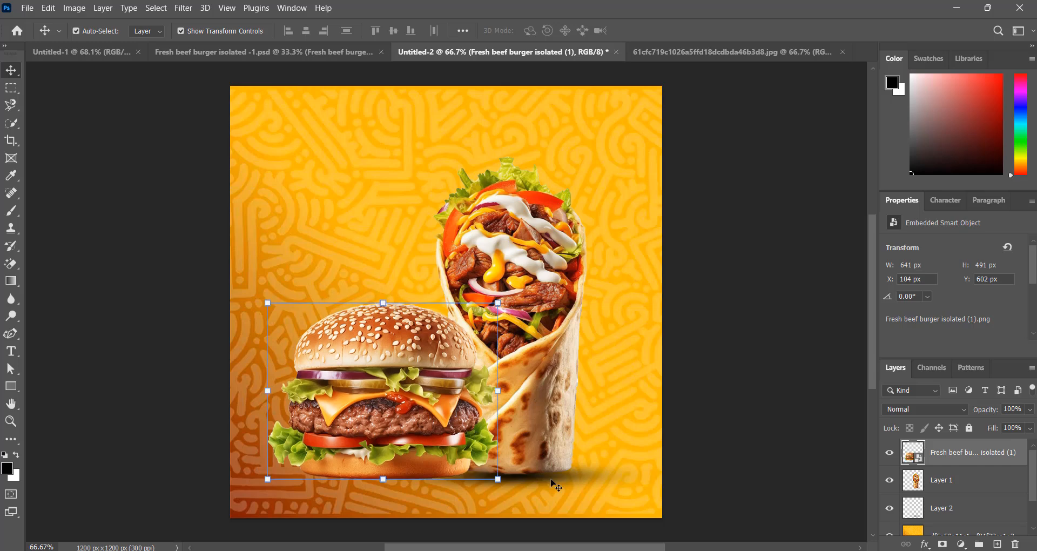
# Ctrl+Alt-drag the wrap's shadow to make Layer 2 copy beneath the burger
pyautogui.click(557, 481)
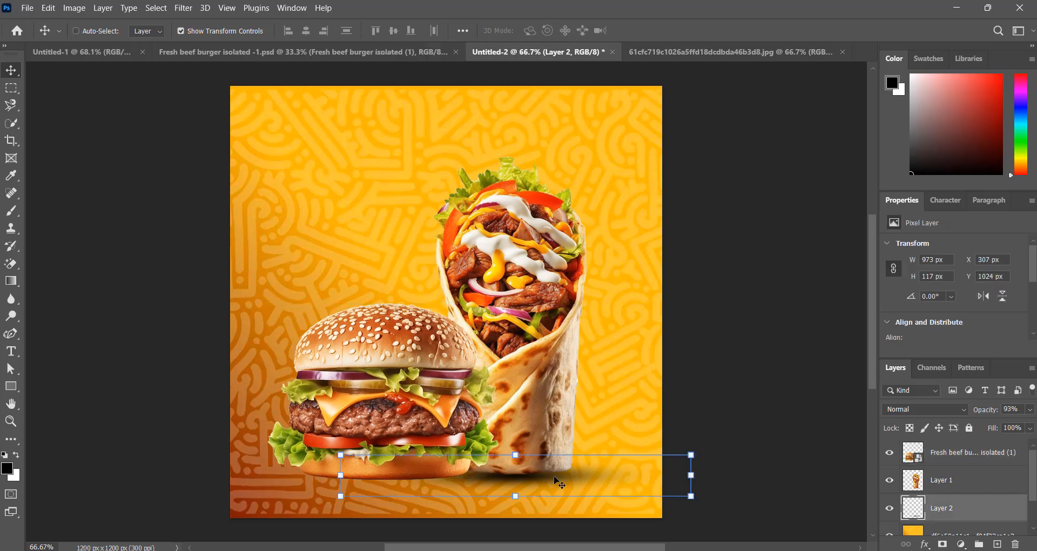
pyautogui.hotkey('ctrl', 'alt')
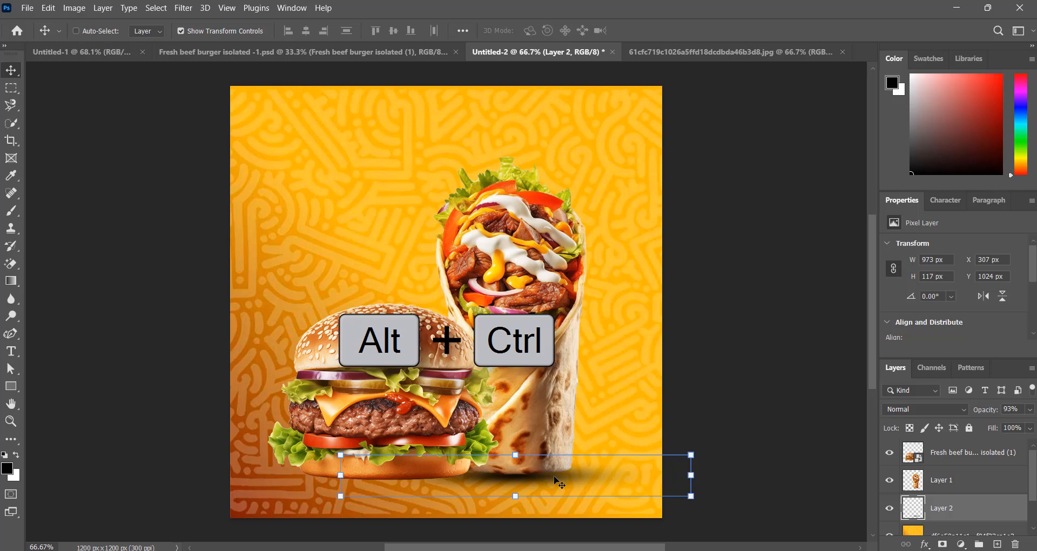
pyautogui.moveTo(555, 478); pyautogui.dragTo(433, 485)
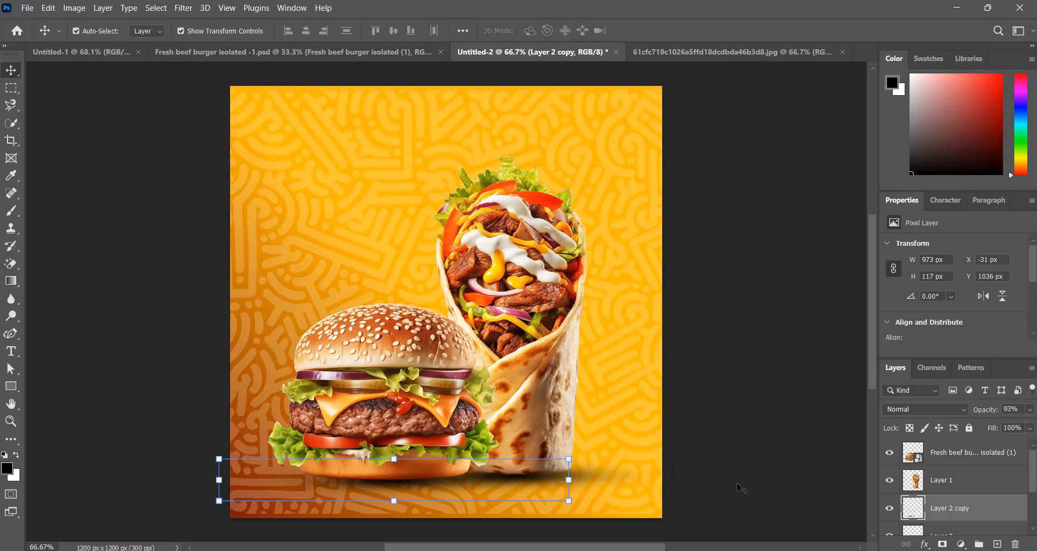
pyautogui.press('Down')
pyautogui.press('Down')
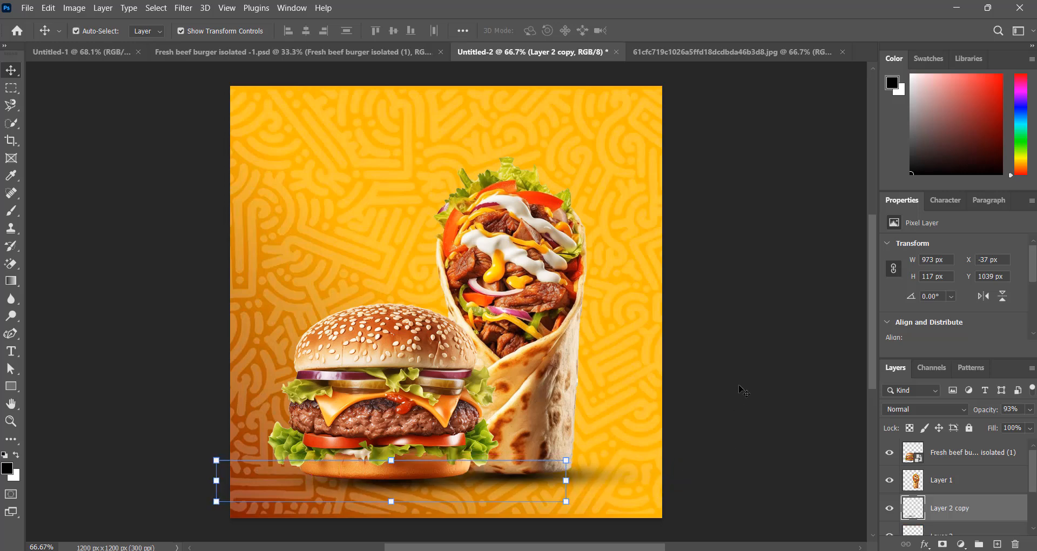
pyautogui.click(736, 386)
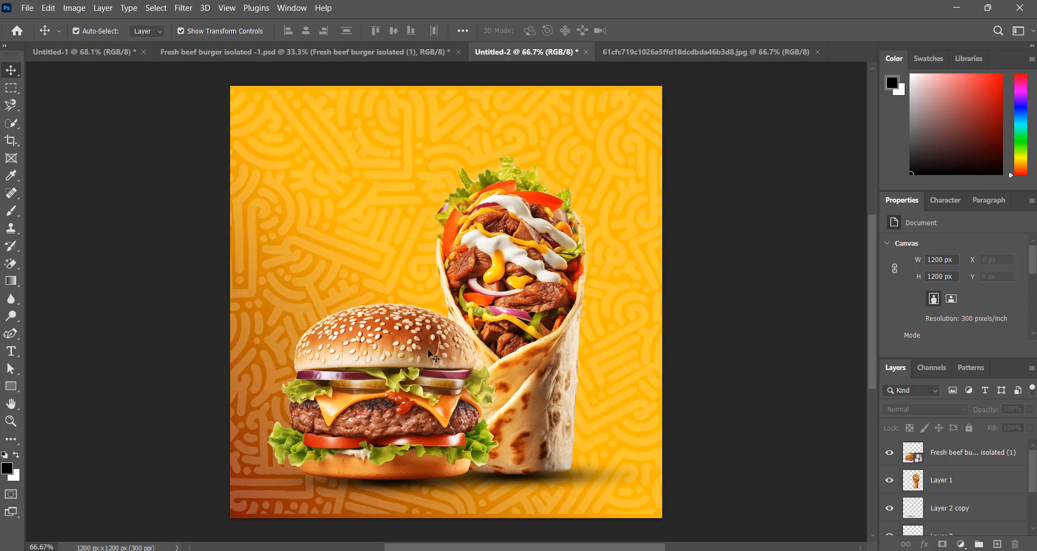
pyautogui.click(406, 487)
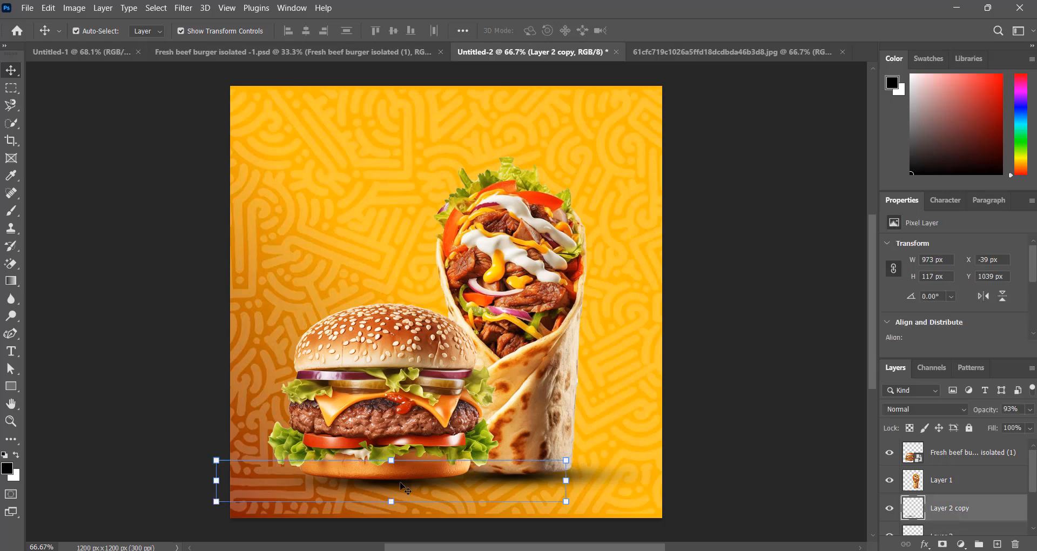
pyautogui.click(724, 289)
pyautogui.scroll(2, 444, 292)
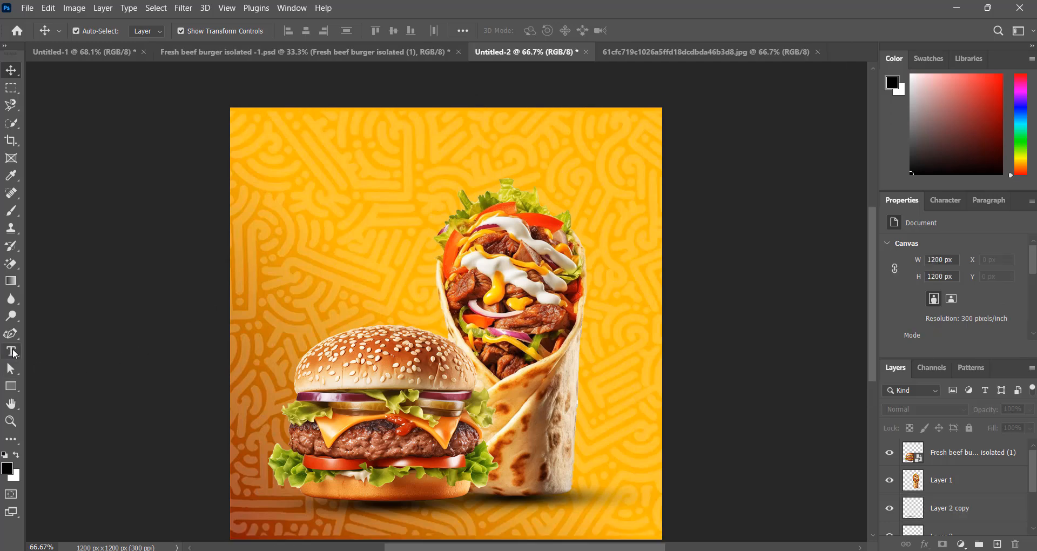
# Type BURGER as a new text layer in the upper left of the poster
pyautogui.click(12, 352)
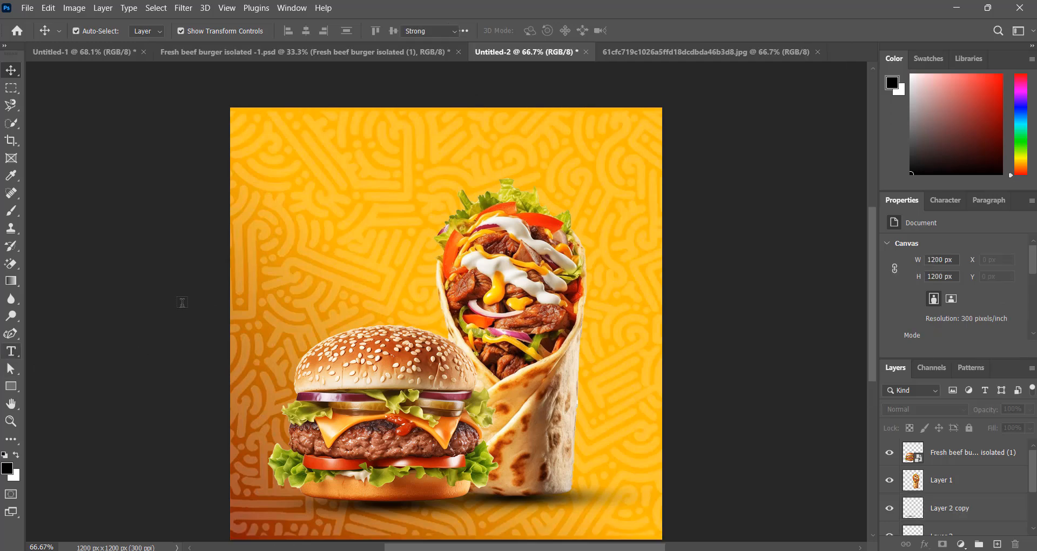
pyautogui.click(342, 195)
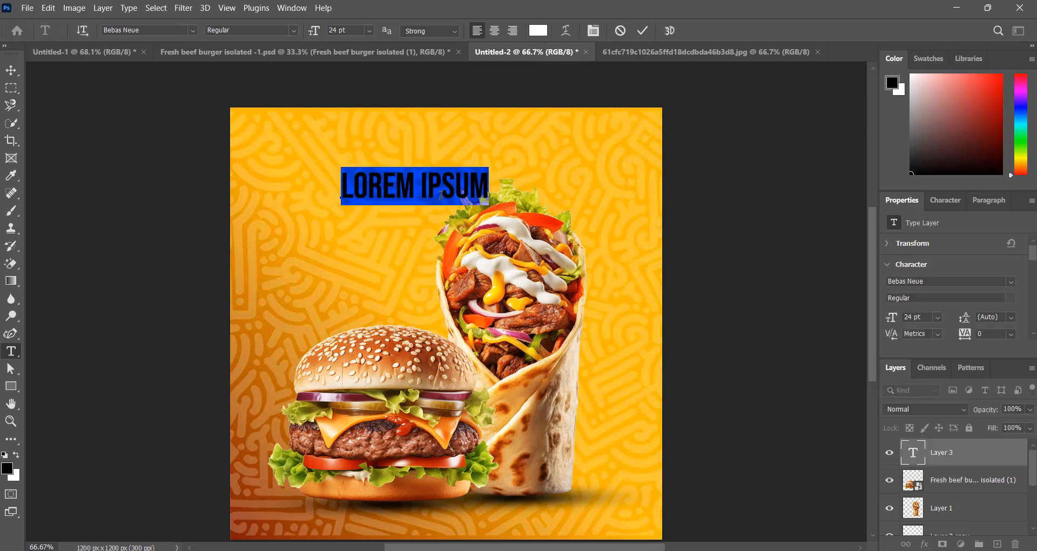
pyautogui.write('BURG')
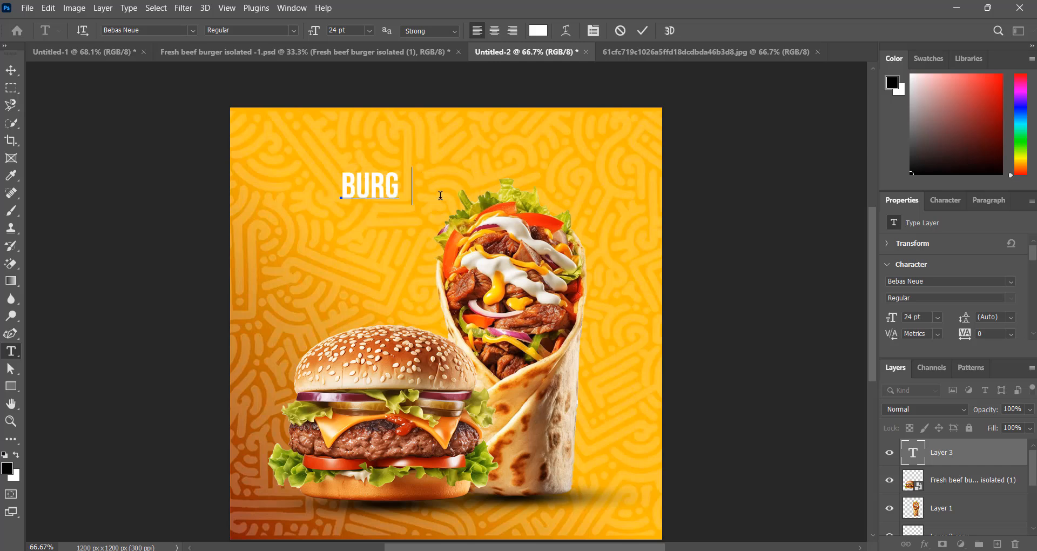
pyautogui.write('ER')
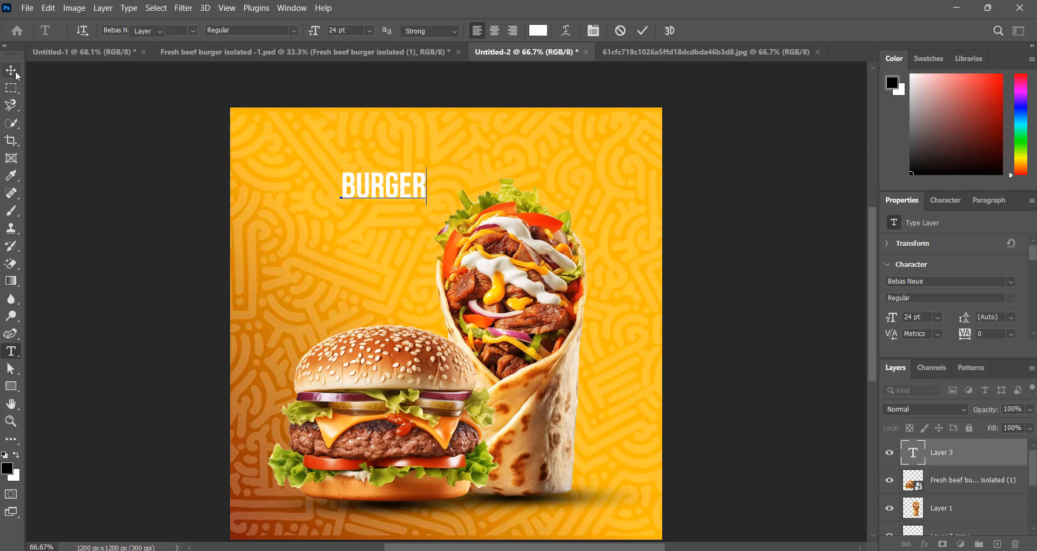
pyautogui.click(12, 70)
# Enlarge BURGER to 76.8 pt across the top and move its layer behind the food images
pyautogui.moveTo(426, 200); pyautogui.dragTo(615, 288)
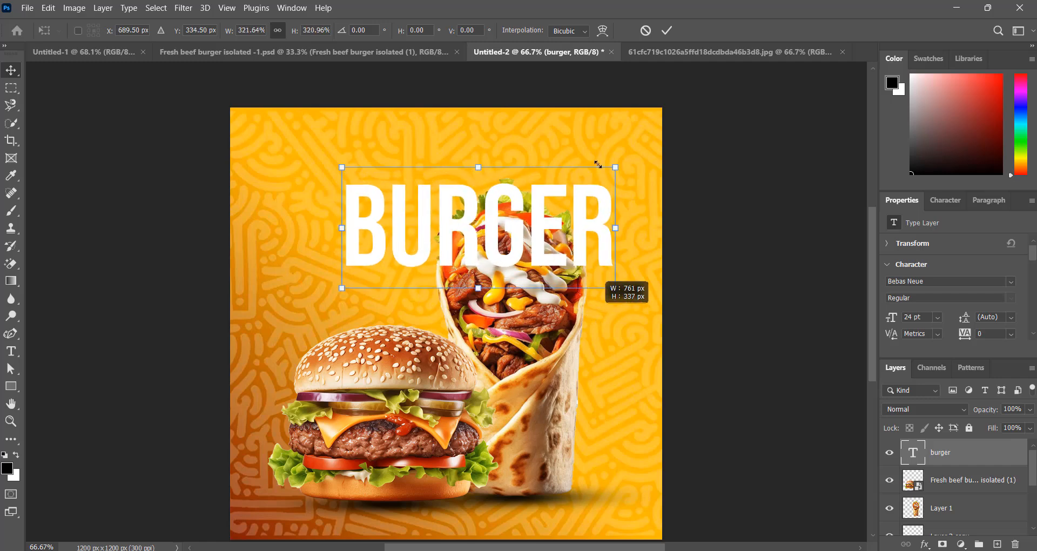
pyautogui.click(667, 30)
pyautogui.moveTo(540, 224); pyautogui.dragTo(525, 191)
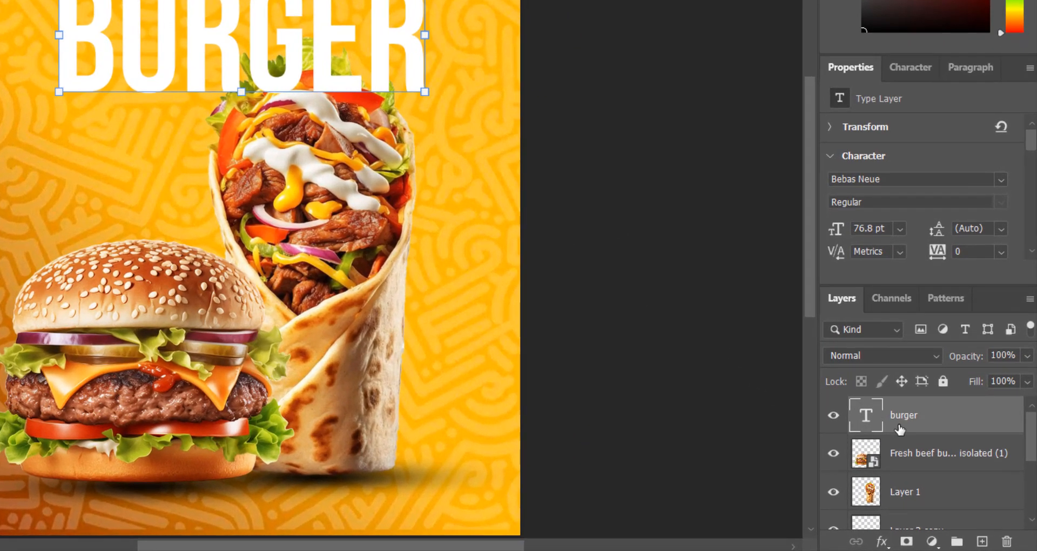
pyautogui.moveTo(940, 462); pyautogui.dragTo(923, 513)
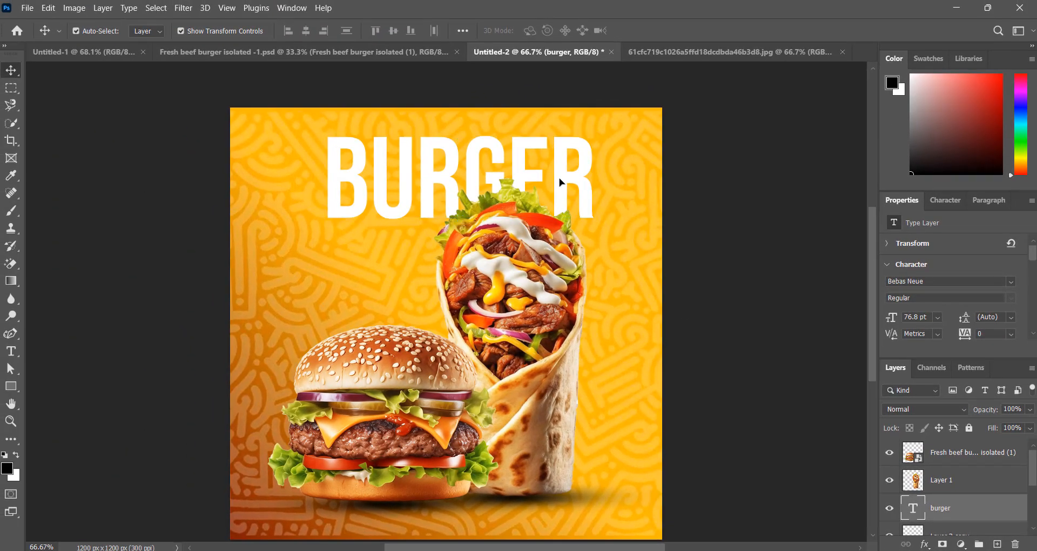
pyautogui.moveTo(560, 182); pyautogui.dragTo(560, 186)
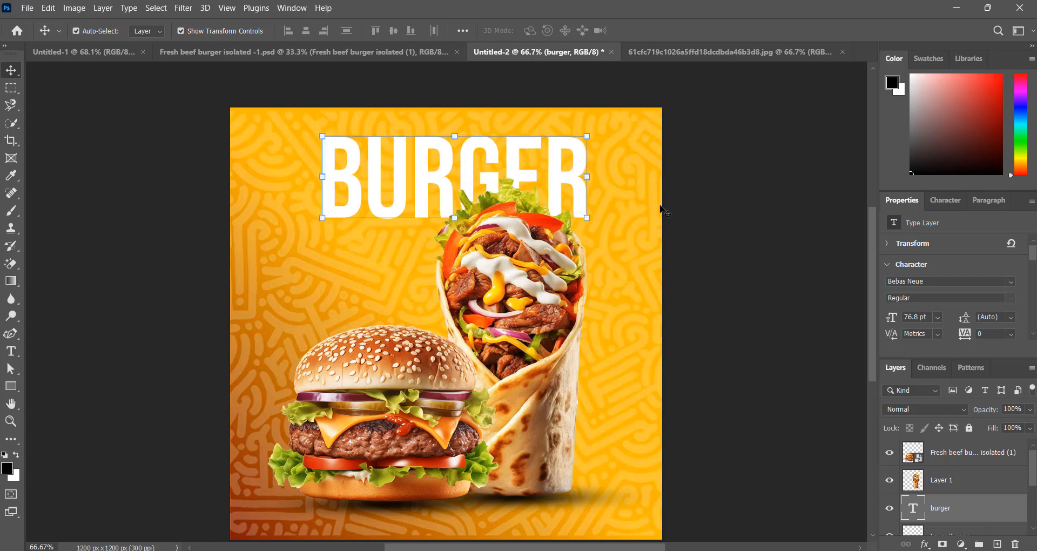
pyautogui.click(354, 280)
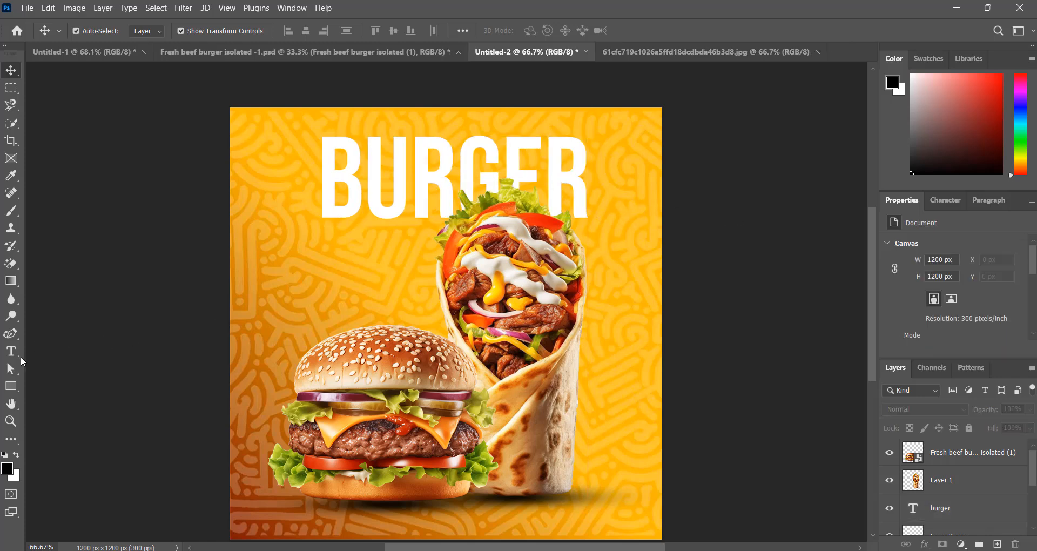
# Type POINT as a new white text layer beneath BURGER
pyautogui.click(11, 352)
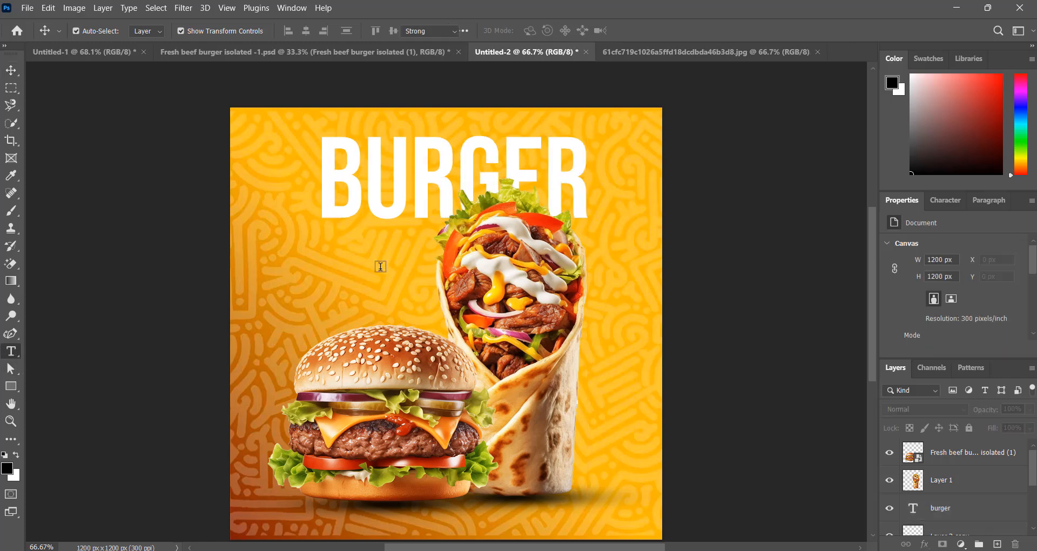
pyautogui.click(420, 249)
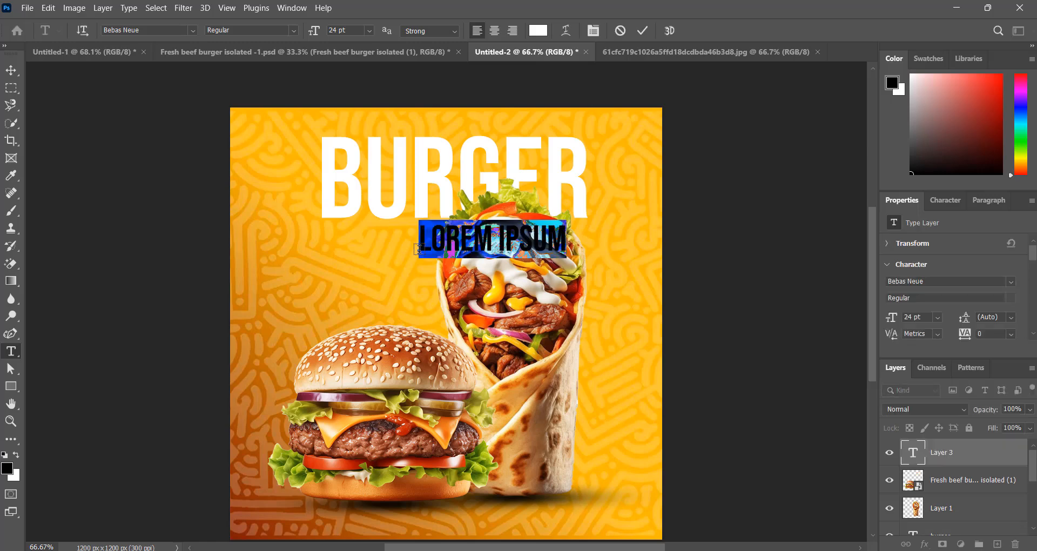
pyautogui.write('POINT')
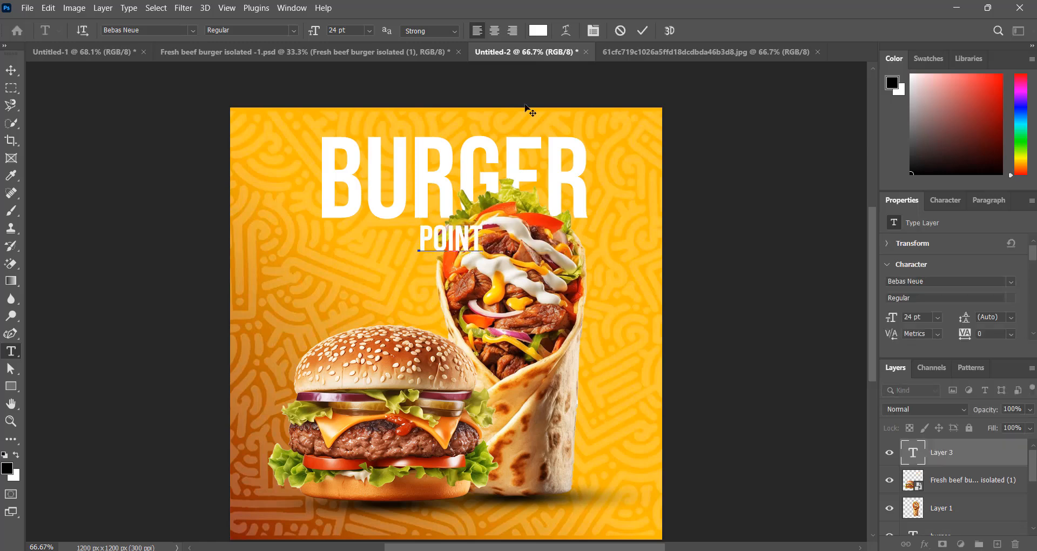
pyautogui.click(642, 31)
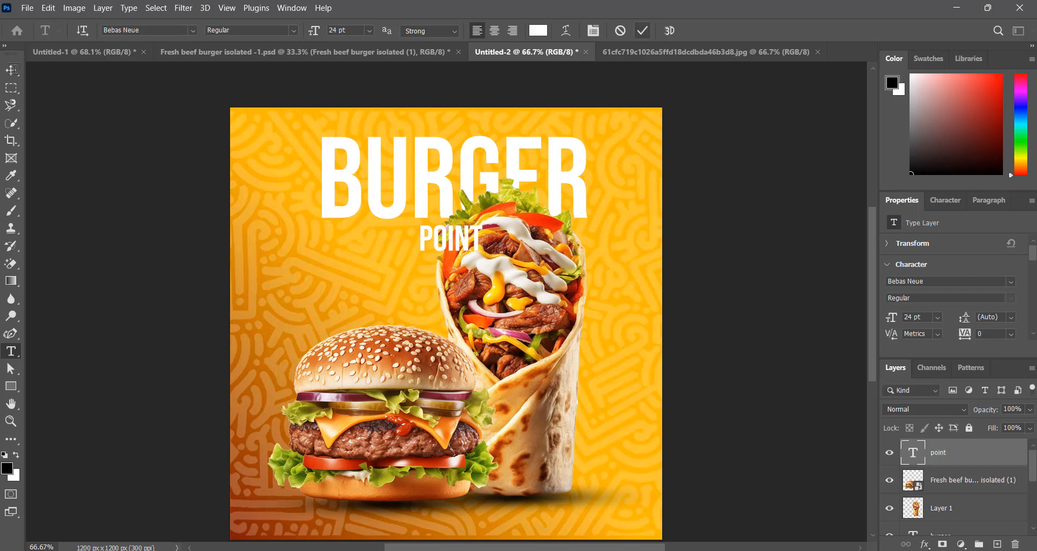
# Scale POINT up to 65.83 pt and position it under BURGER over the wrap
pyautogui.click(11, 69)
pyautogui.moveTo(481, 249); pyautogui.dragTo(597, 284)
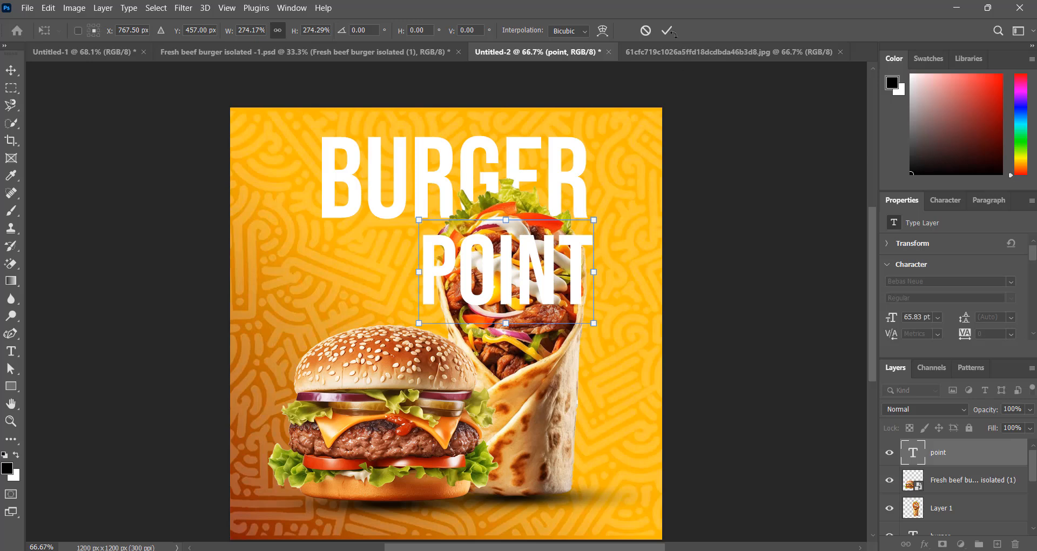
pyautogui.click(667, 30)
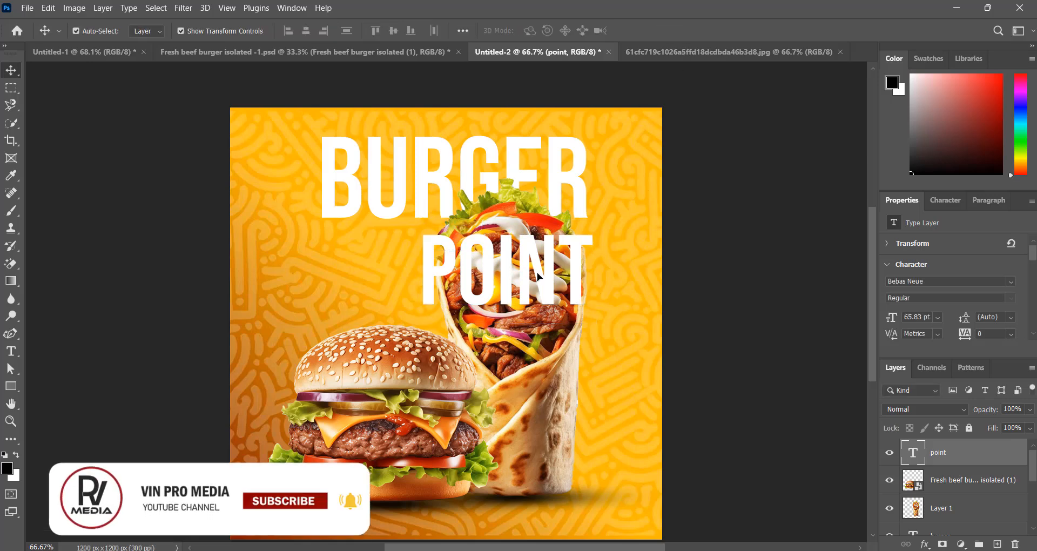
pyautogui.moveTo(540, 277); pyautogui.dragTo(539, 270)
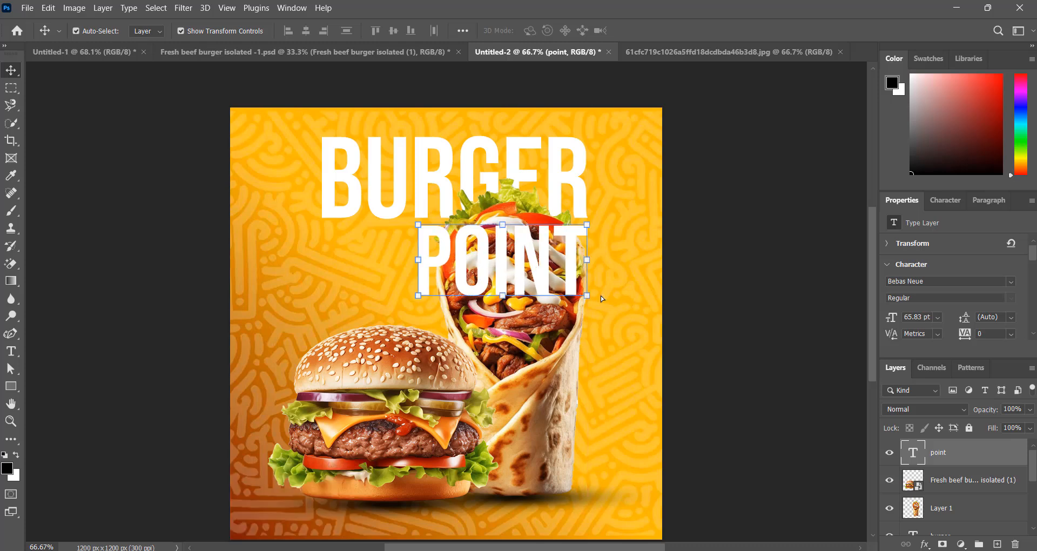
pyautogui.click(759, 247)
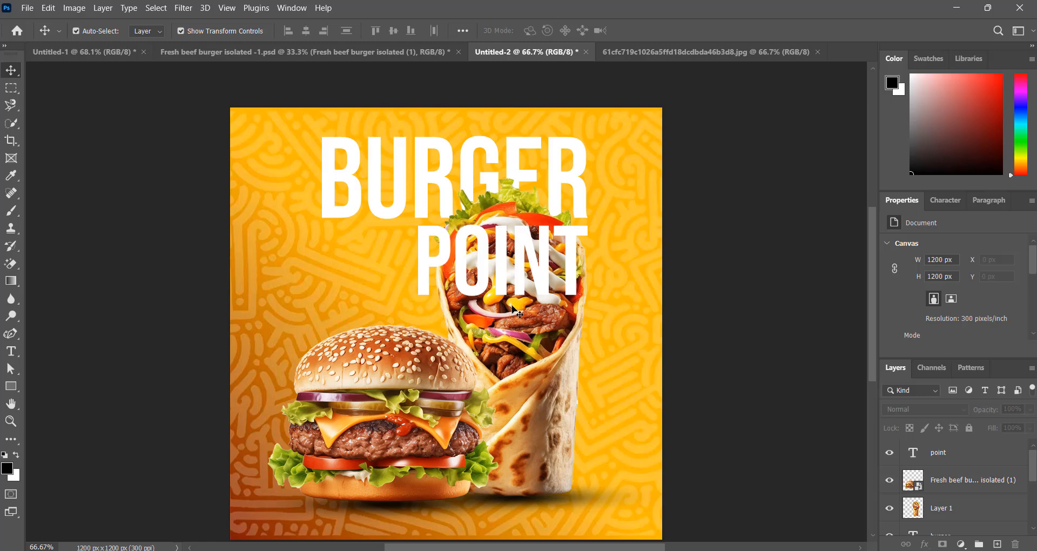
# Convert the POINT text layer to a smart object and move it below the burger photo layer
pyautogui.click(546, 269)
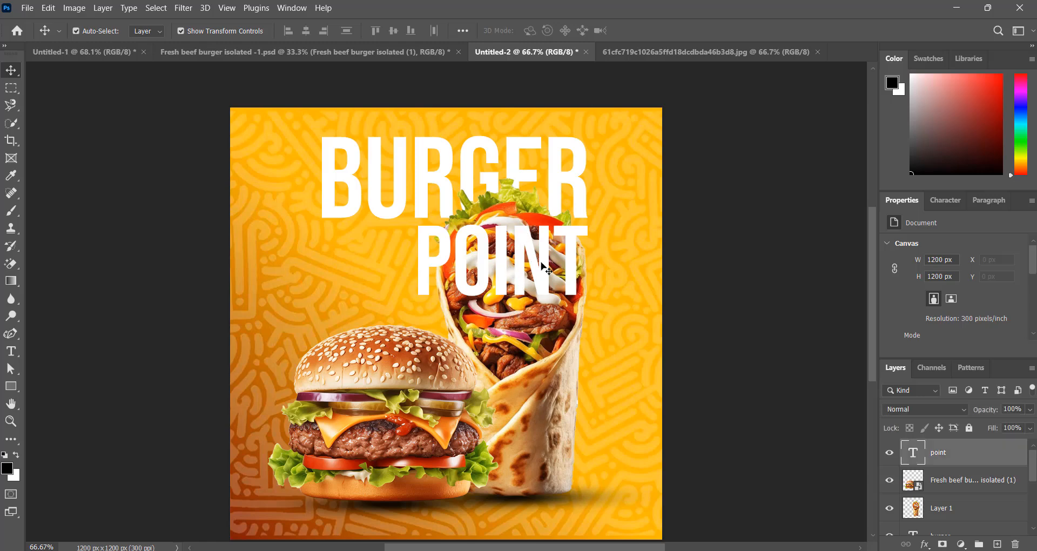
pyautogui.rightClick(950, 458)
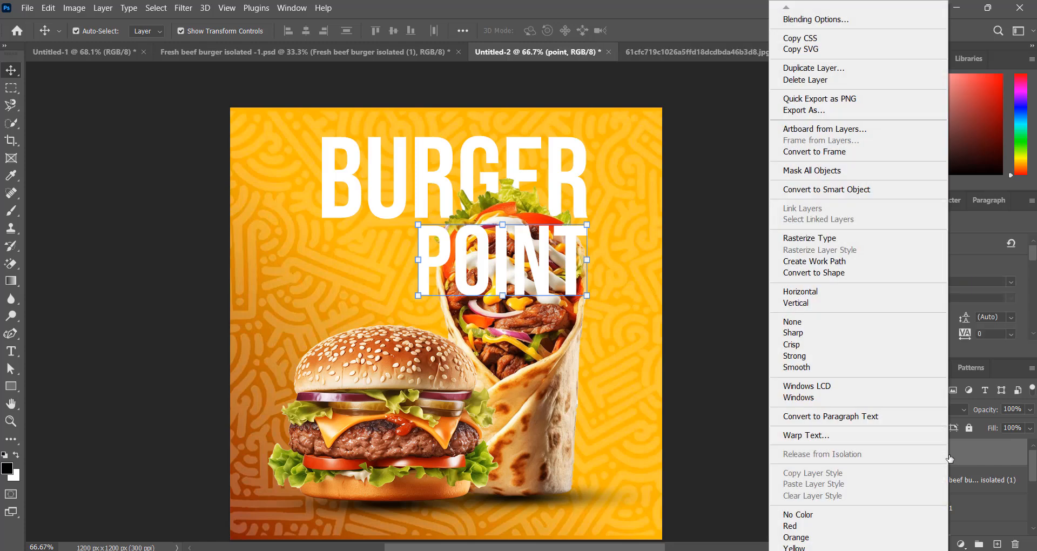
pyautogui.click(826, 190)
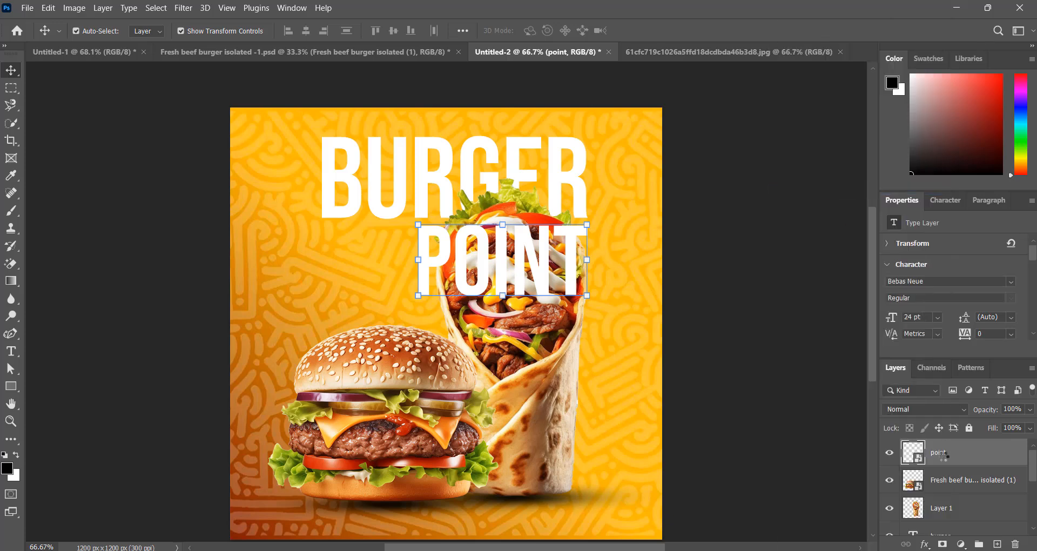
pyautogui.moveTo(942, 457); pyautogui.dragTo(947, 491)
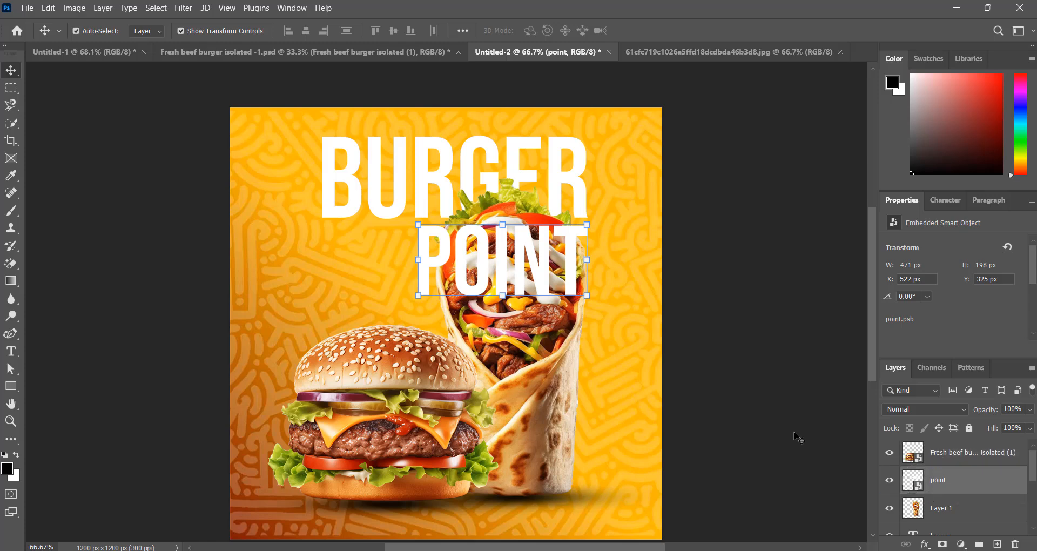
# Duplicate POINT as 'point copy', drag the copy below the wrap's Layer 1, and verify it
pyautogui.rightClick(963, 481)
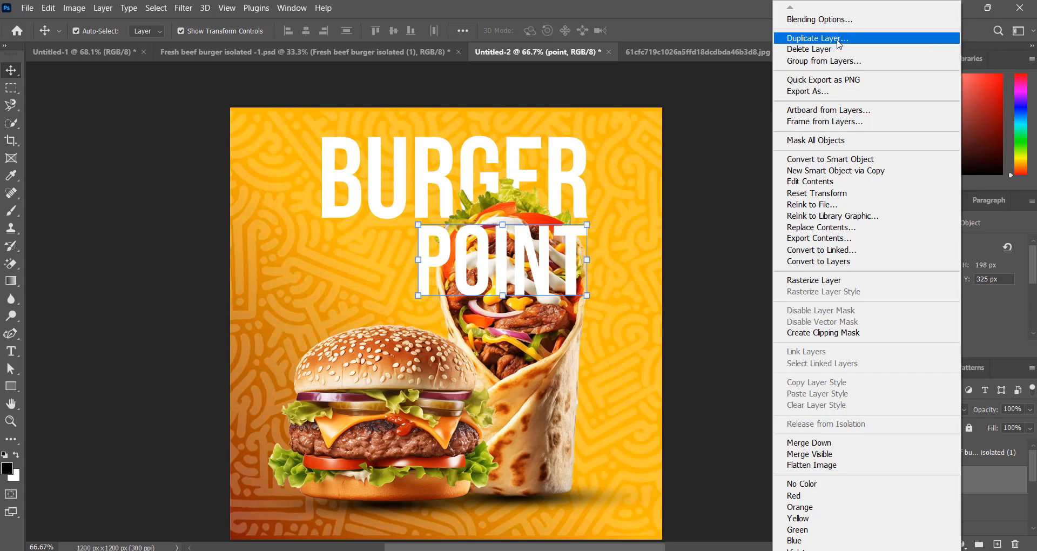
pyautogui.click(838, 39)
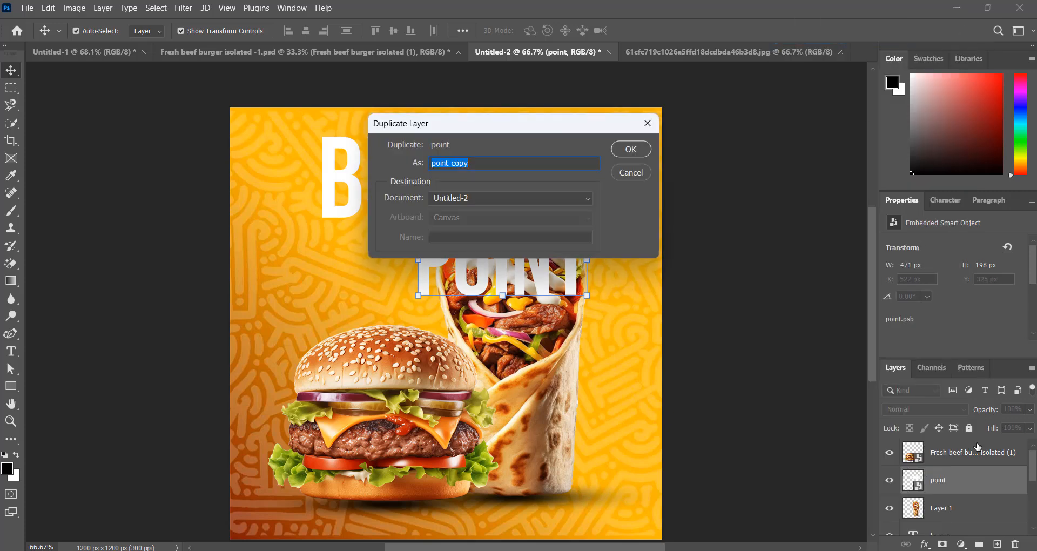
pyautogui.click(631, 152)
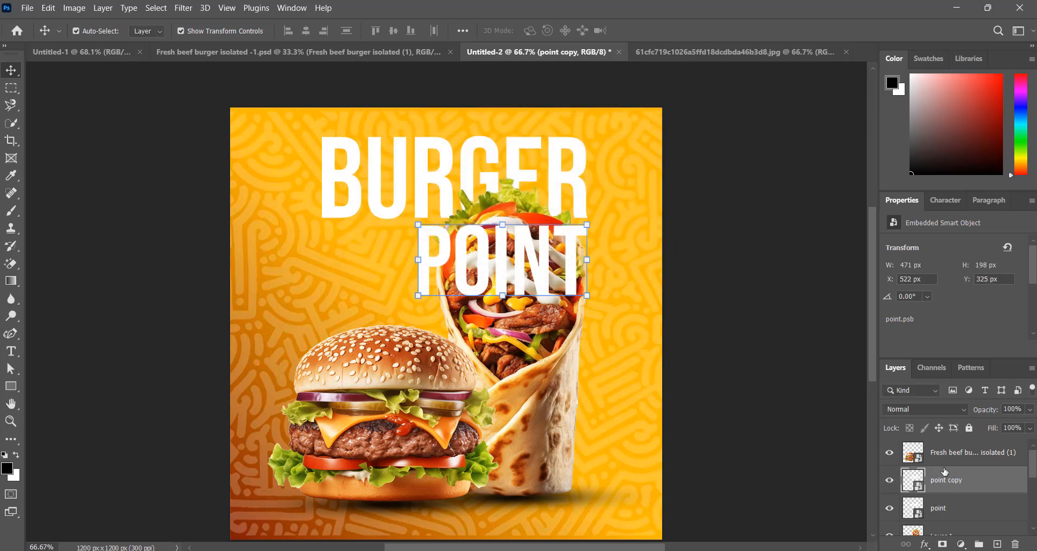
pyautogui.scroll(-1, 945, 472)
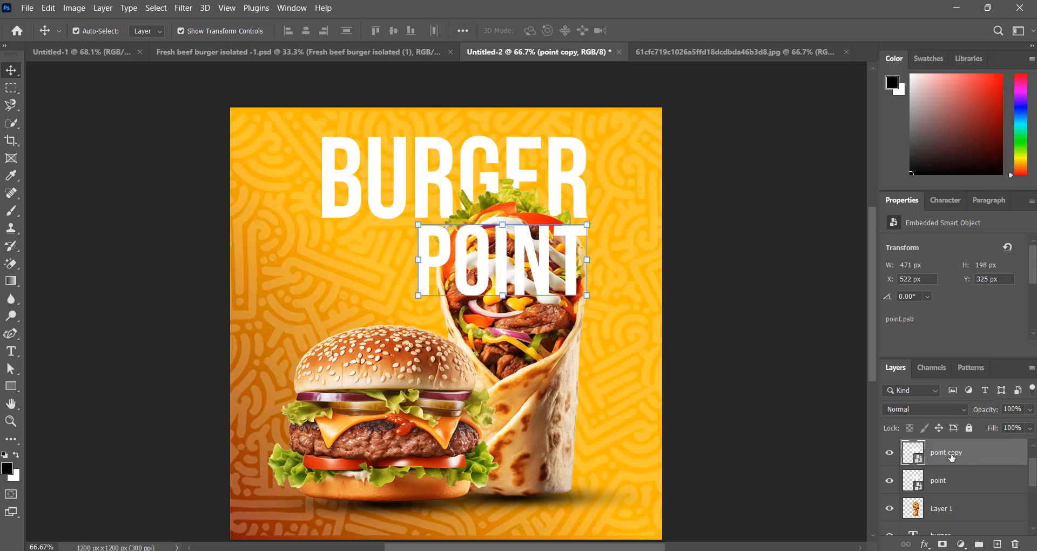
pyautogui.moveTo(944, 458); pyautogui.dragTo(952, 527)
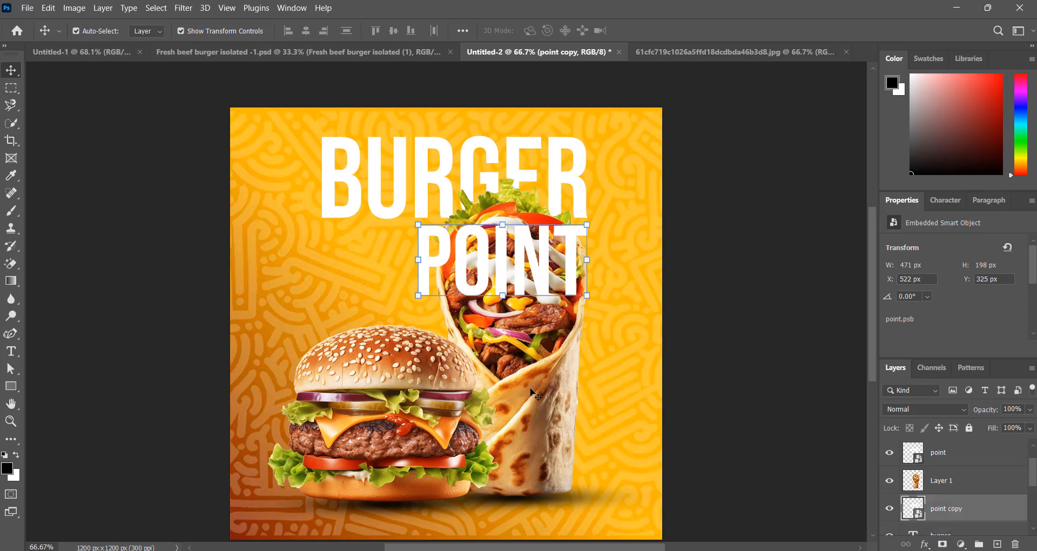
pyautogui.click(890, 454)
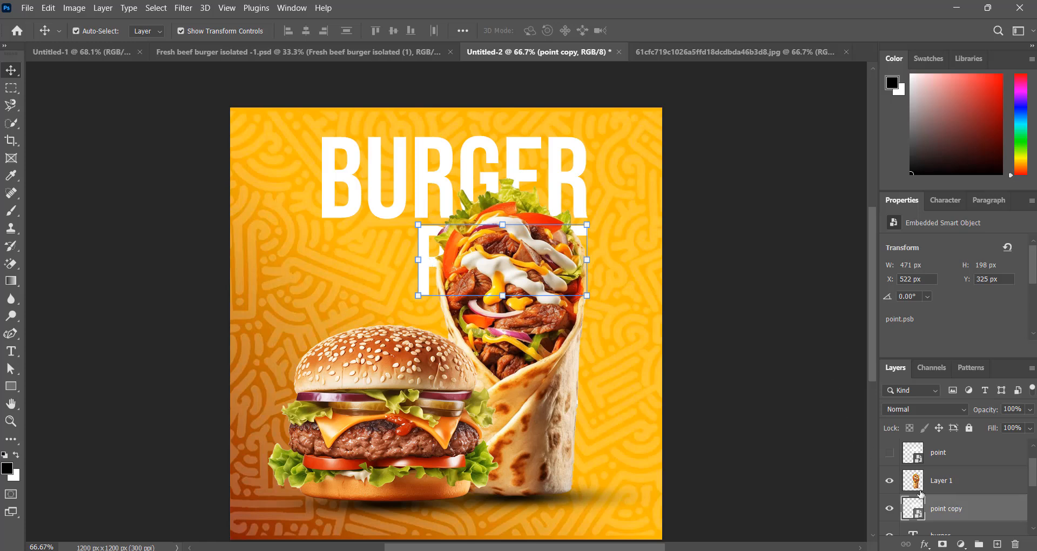
pyautogui.click(890, 454)
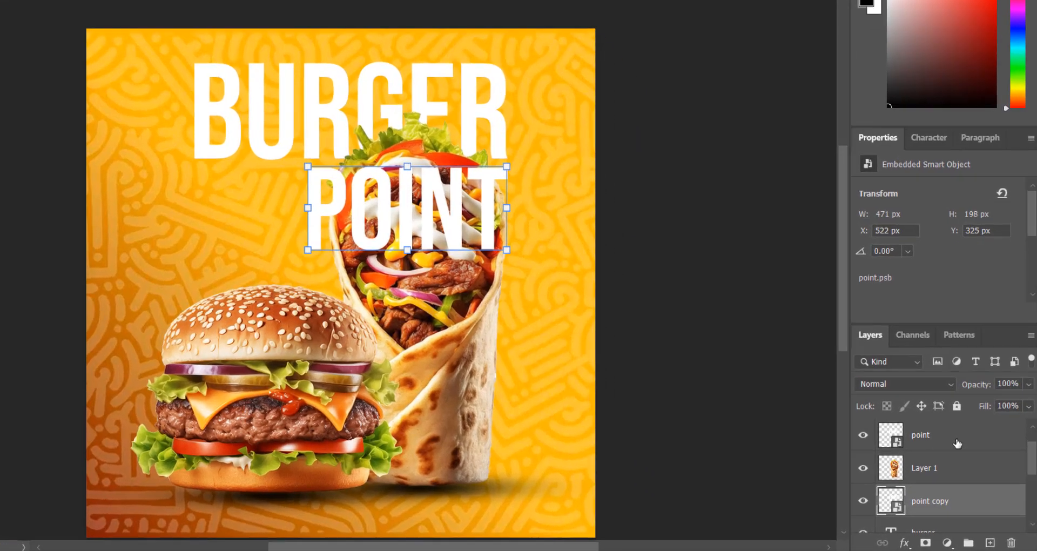
pyautogui.click(967, 454)
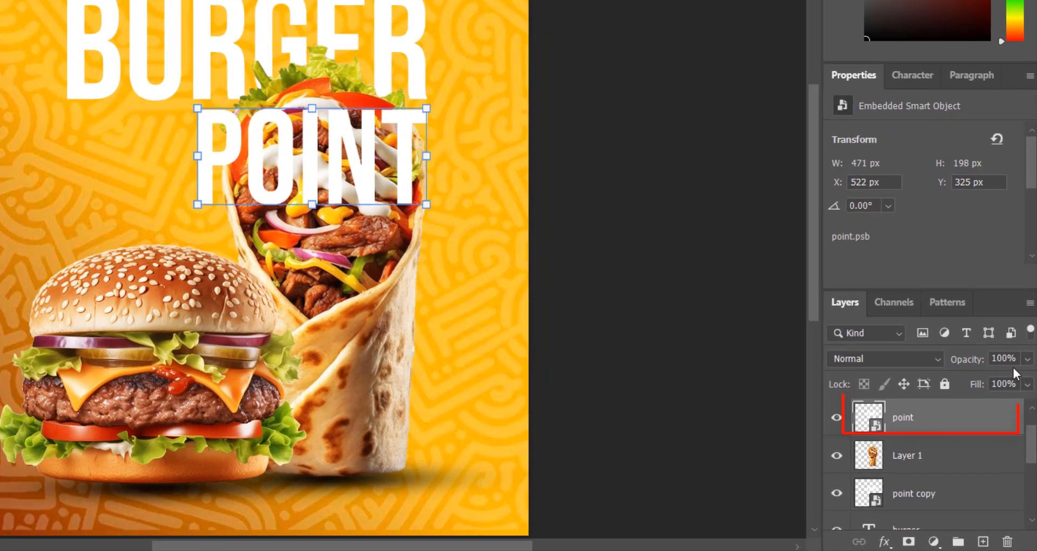
pyautogui.click(1027, 384)
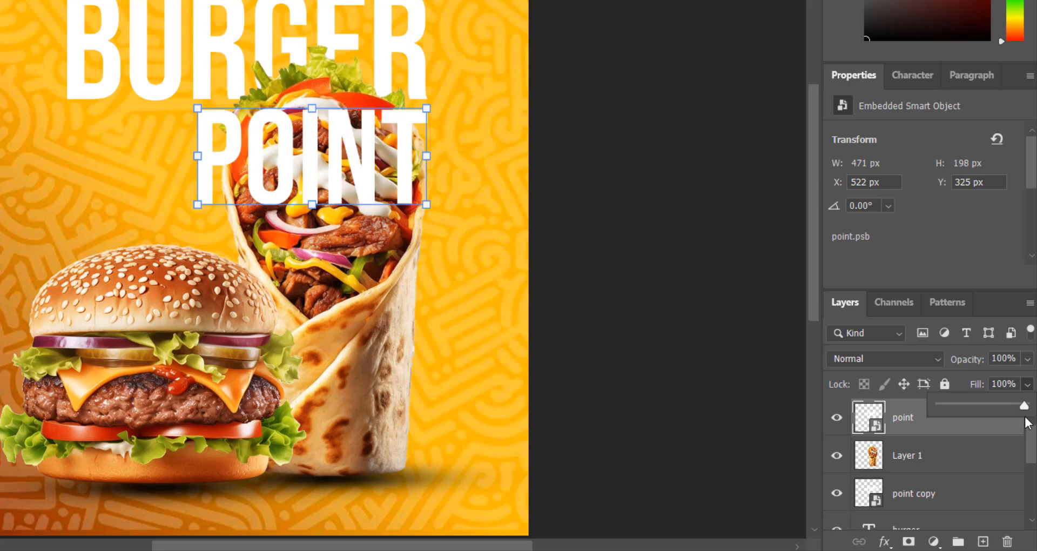
# Set the top POINT layer's fill to 0% and add a 2 px white inside stroke
pyautogui.moveTo(1024, 405); pyautogui.dragTo(914, 419)
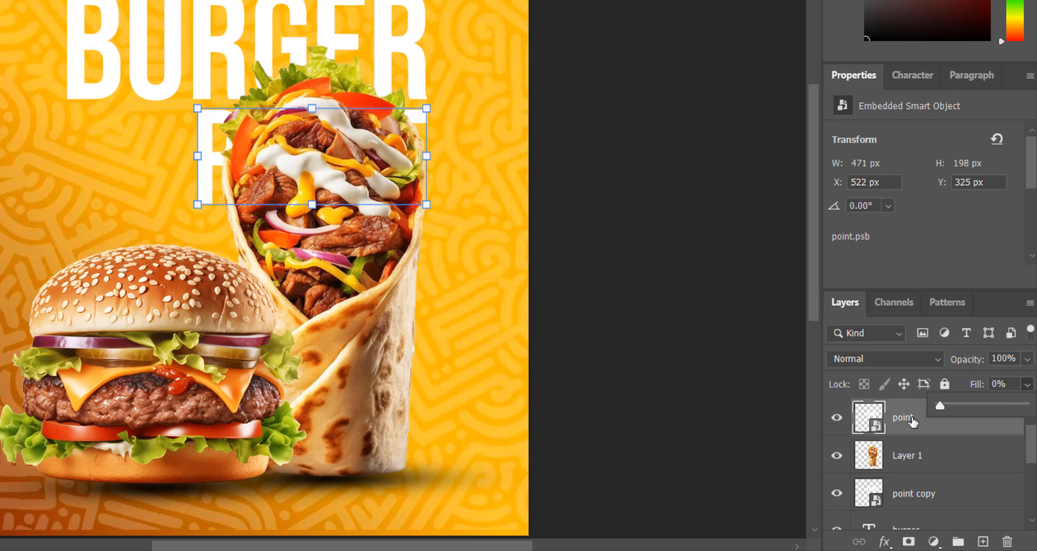
pyautogui.click(885, 543)
pyautogui.click(899, 406)
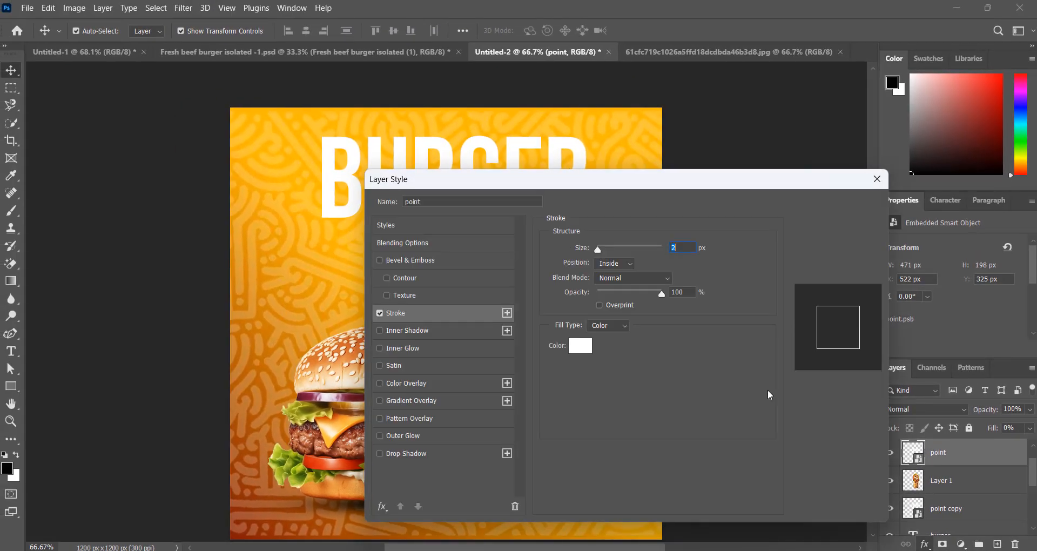
pyautogui.moveTo(683, 185); pyautogui.dragTo(604, 202)
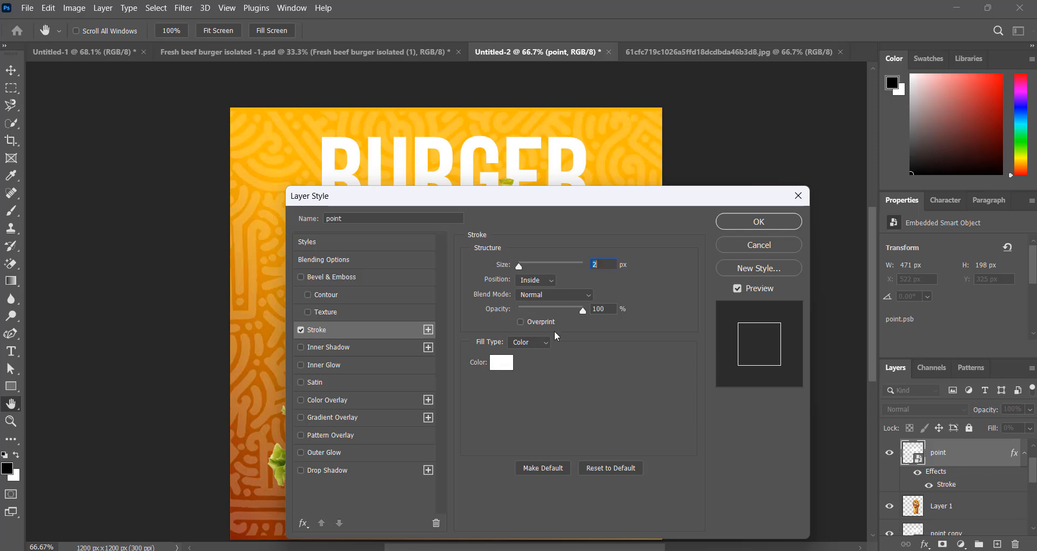
pyautogui.moveTo(595, 215); pyautogui.dragTo(570, 363)
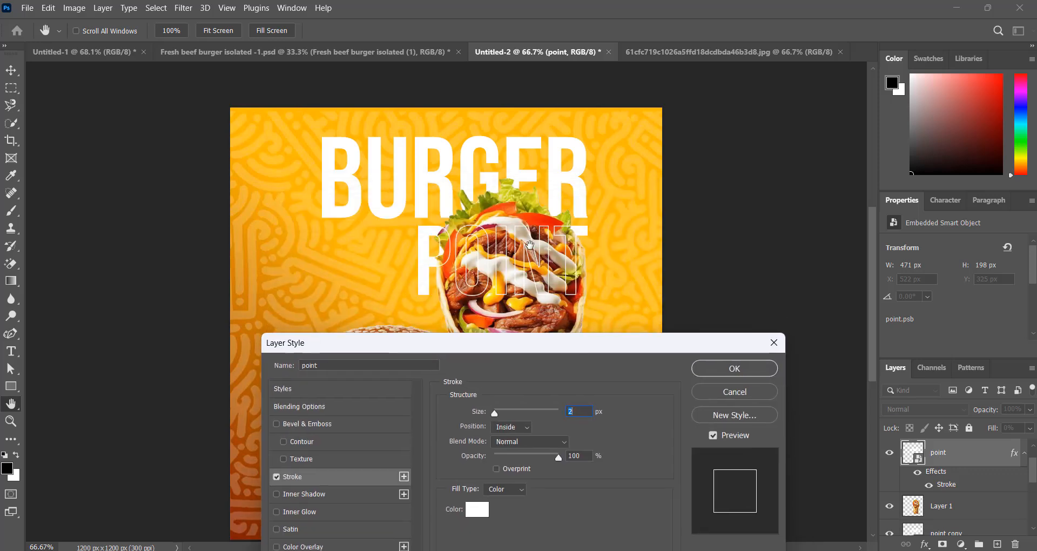
pyautogui.click(730, 370)
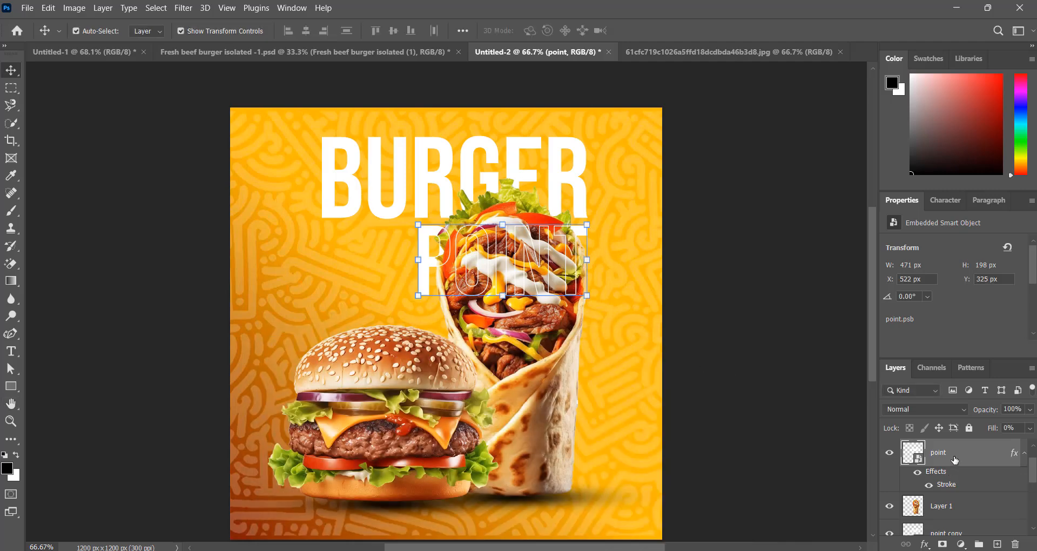
pyautogui.scroll(-1, 964, 498)
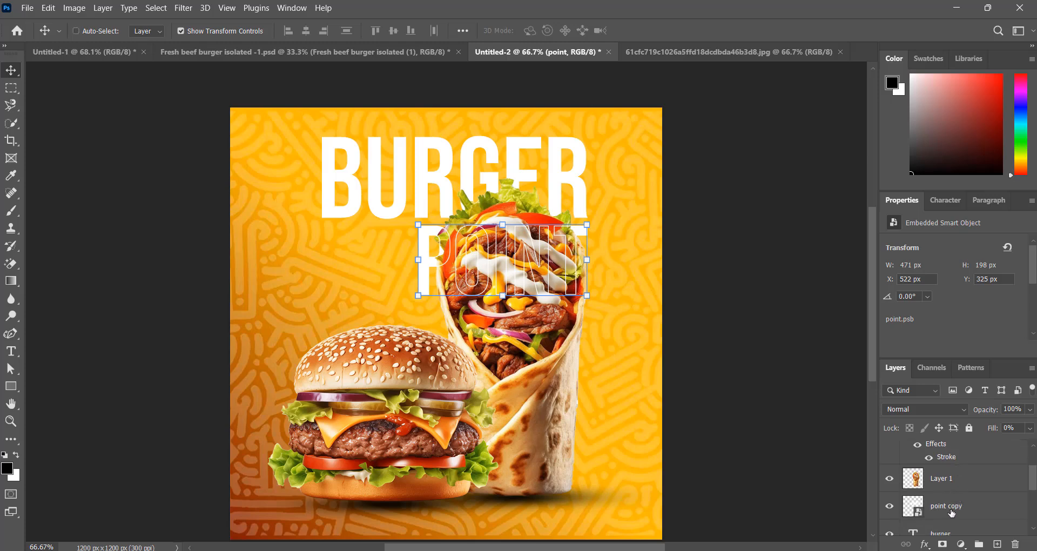
# Link the POINT and 'point copy' layers and scale them up to about 117%
pyautogui.keyDown('ctrl'); pyautogui.click(952, 510); pyautogui.keyUp('ctrl')
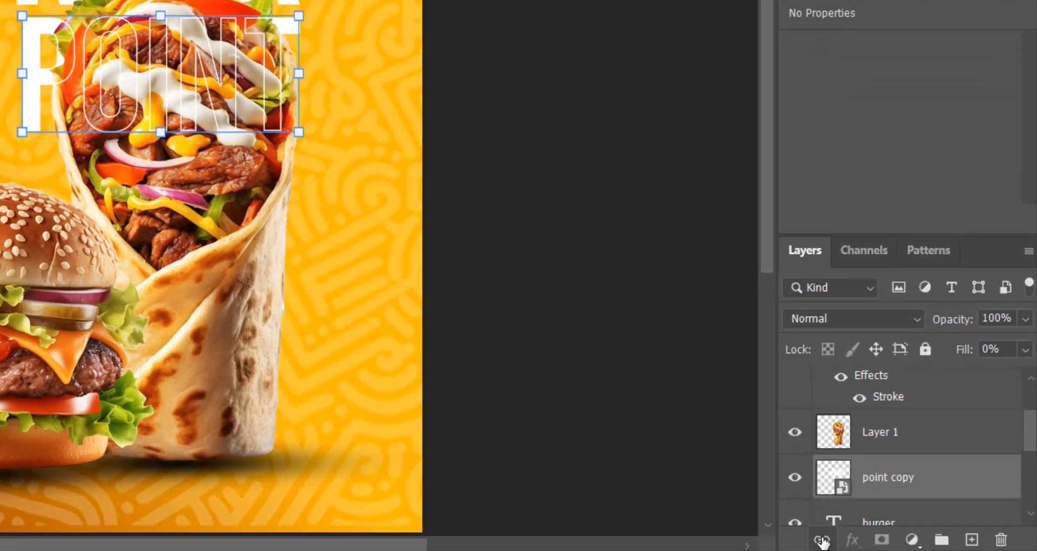
pyautogui.click(822, 539)
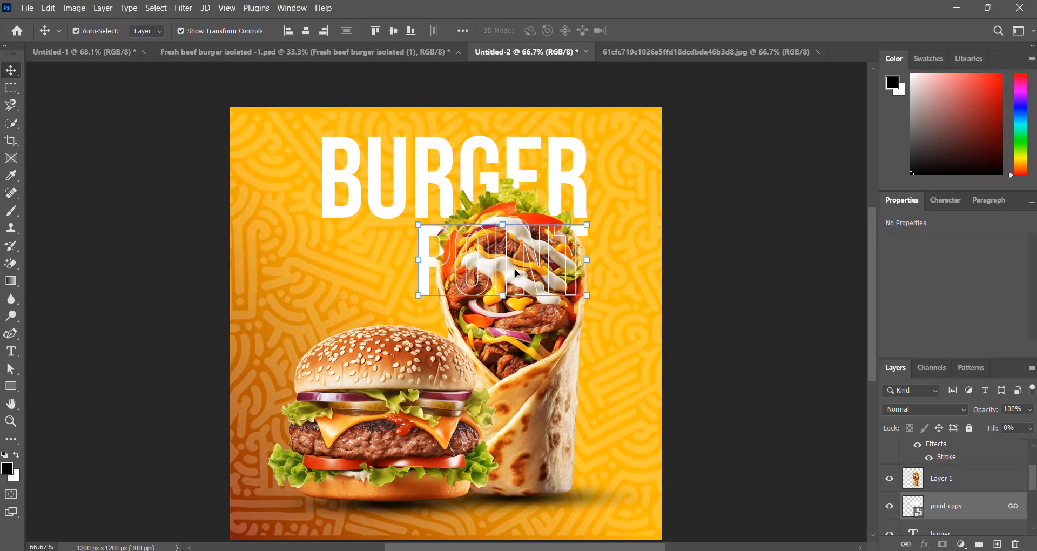
pyautogui.moveTo(426, 262); pyautogui.dragTo(400, 293)
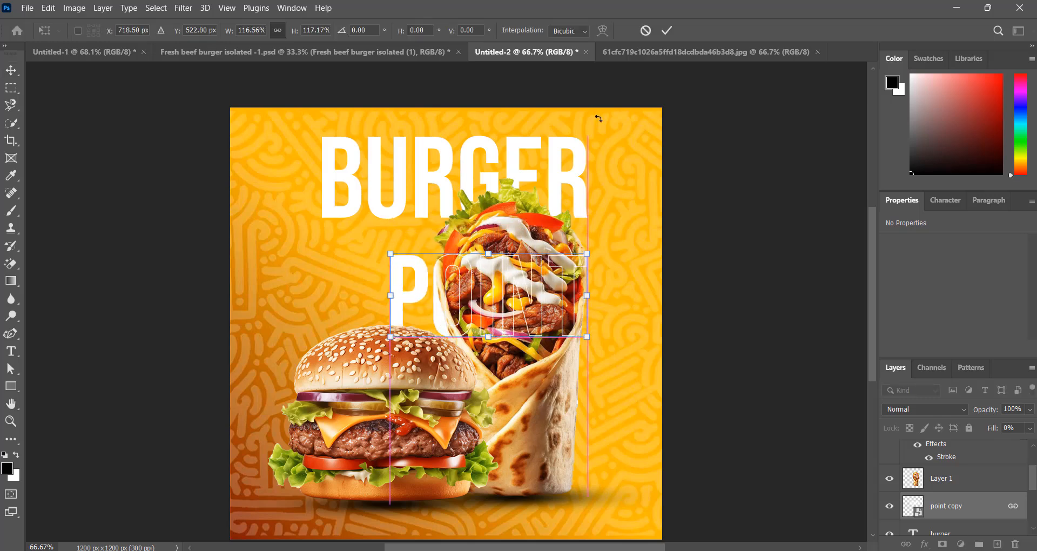
pyautogui.click(667, 30)
# Move the linked POINT text up beneath BURGER so it overlaps the wrap
pyautogui.moveTo(402, 303); pyautogui.dragTo(416, 273)
pyautogui.click(775, 273)
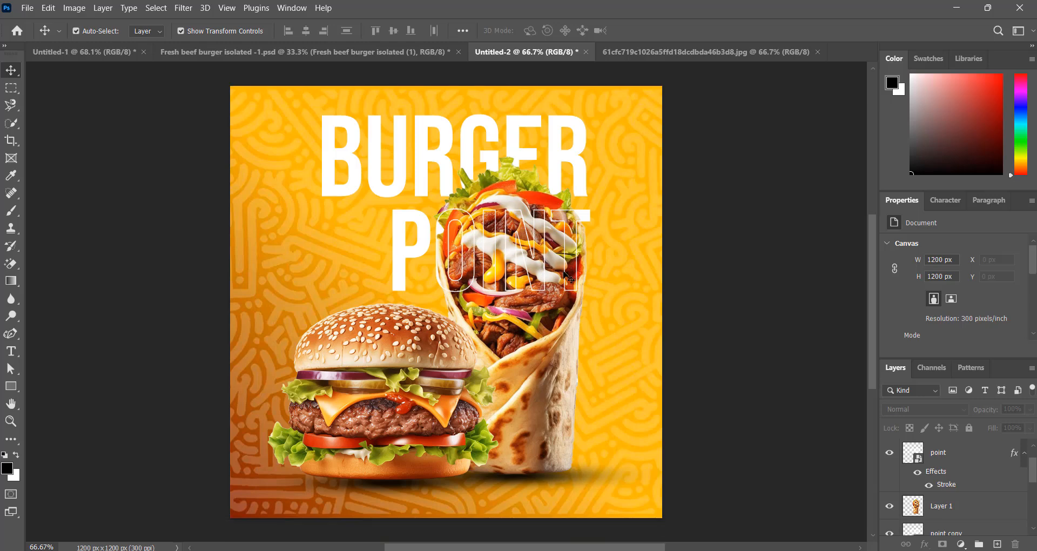
pyautogui.scroll(-1, 565, 275)
pyautogui.moveTo(420, 263); pyautogui.dragTo(419, 263)
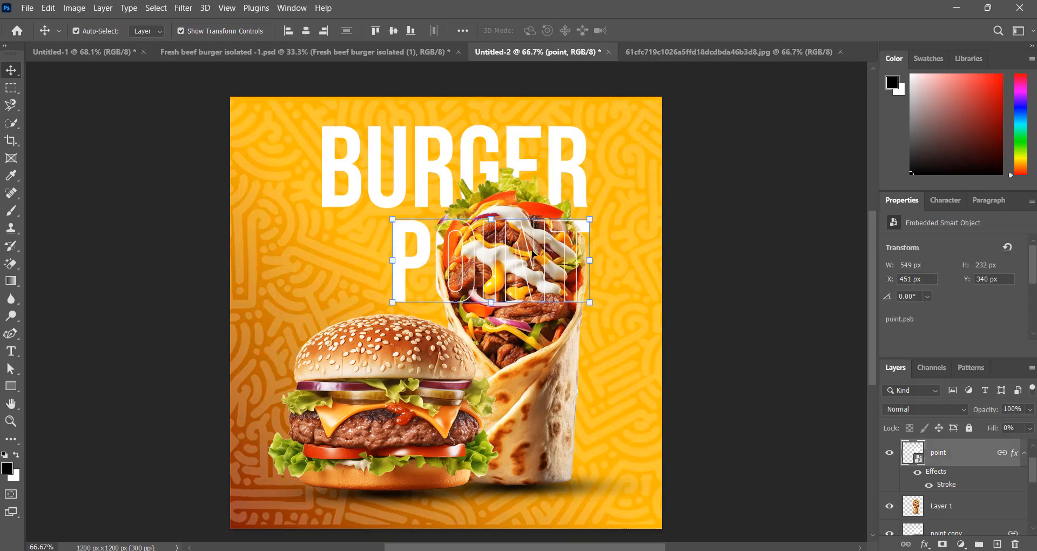
pyautogui.scroll(1, 533, 250)
pyautogui.scroll(-1, 618, 258)
pyautogui.scroll(1, 661, 248)
pyautogui.click(699, 239)
pyautogui.scroll(-1, 559, 317)
pyautogui.scroll(-1, 559, 317)
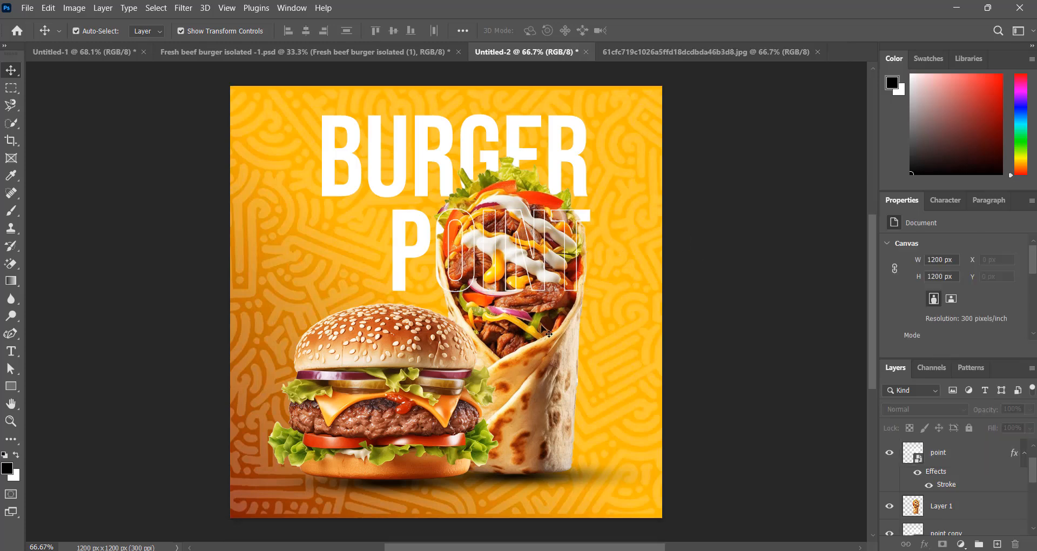
pyautogui.scroll(-2, 456, 414)
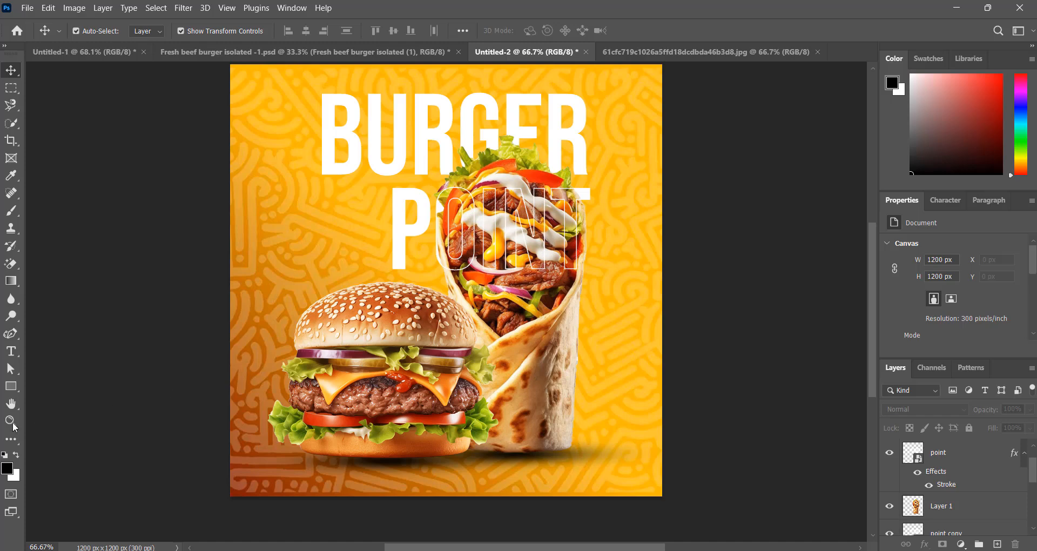
pyautogui.click(11, 351)
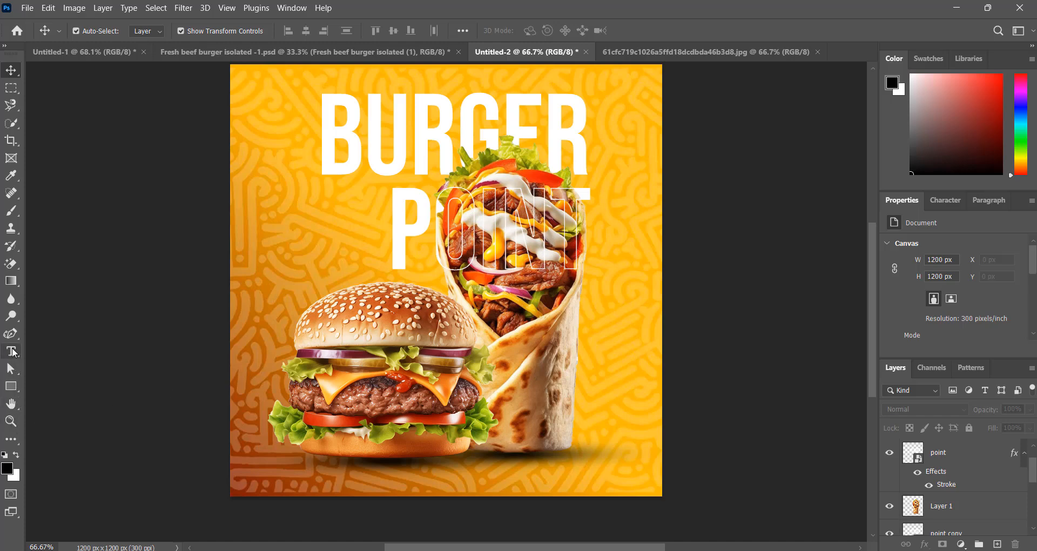
# Type the poster's phone number in white Product Sans near the bottom edge
pyautogui.click(345, 484)
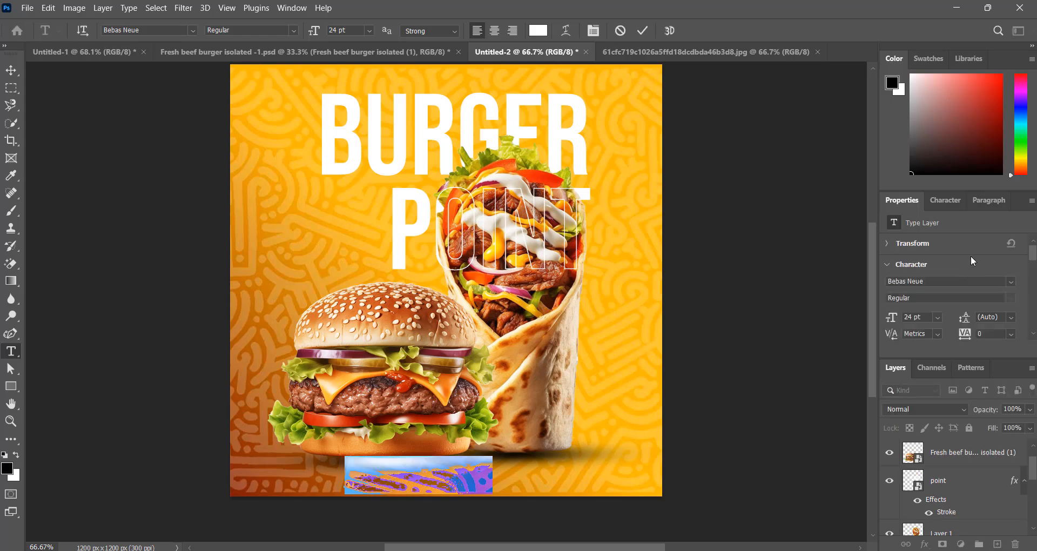
pyautogui.click(1011, 282)
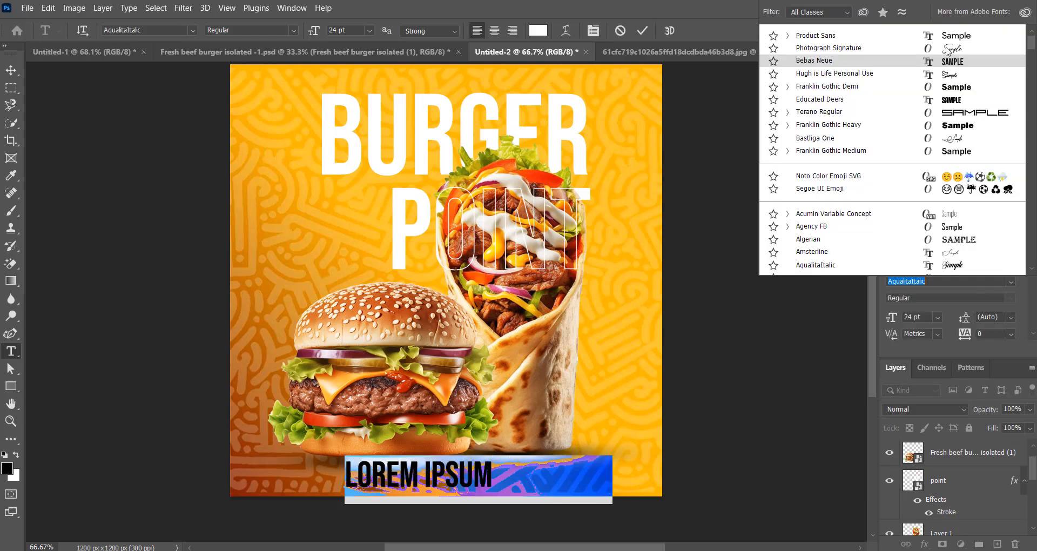
pyautogui.click(493, 496)
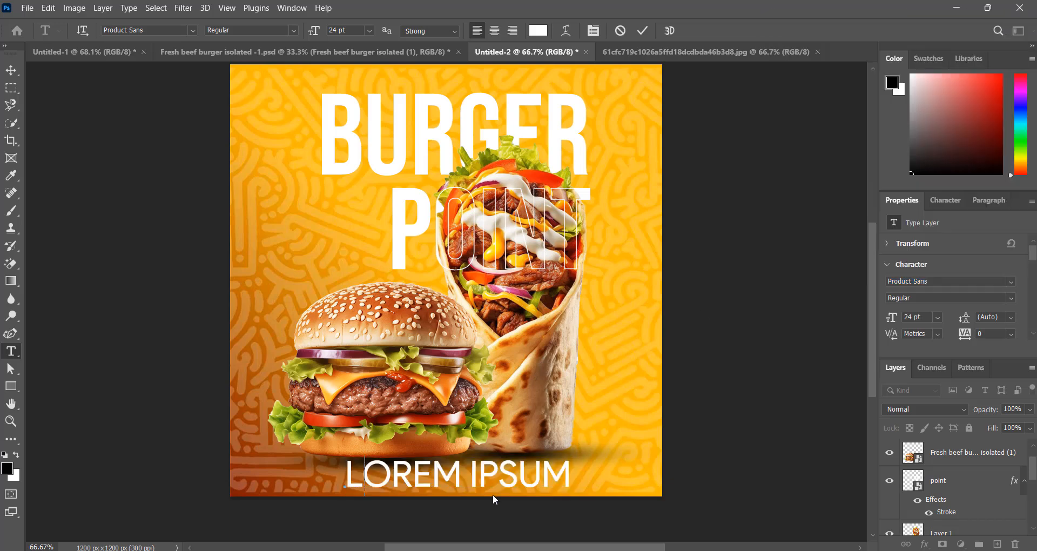
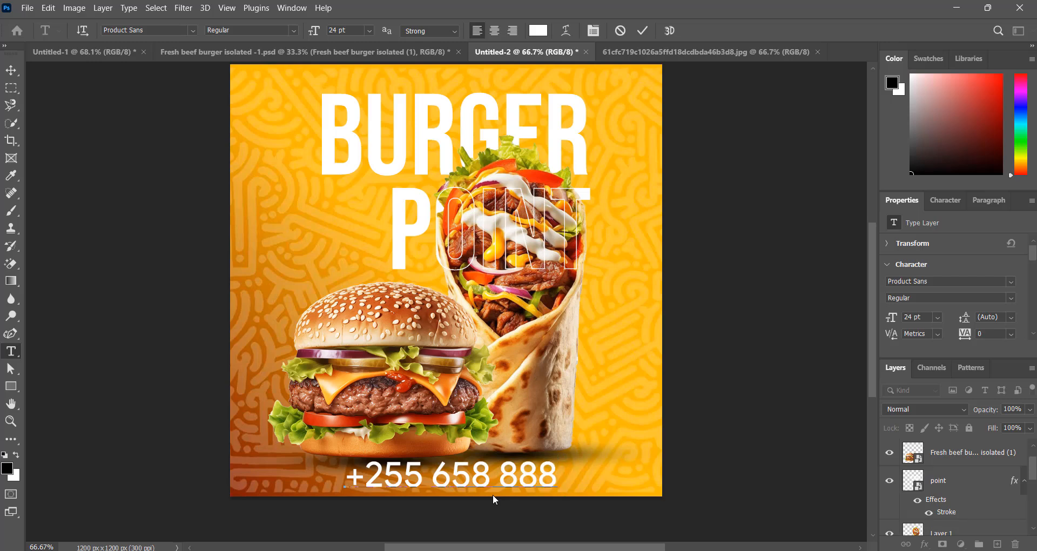
pyautogui.click(643, 29)
# Scale the phone number to about half size and move it to the bottom-left
pyautogui.click(11, 70)
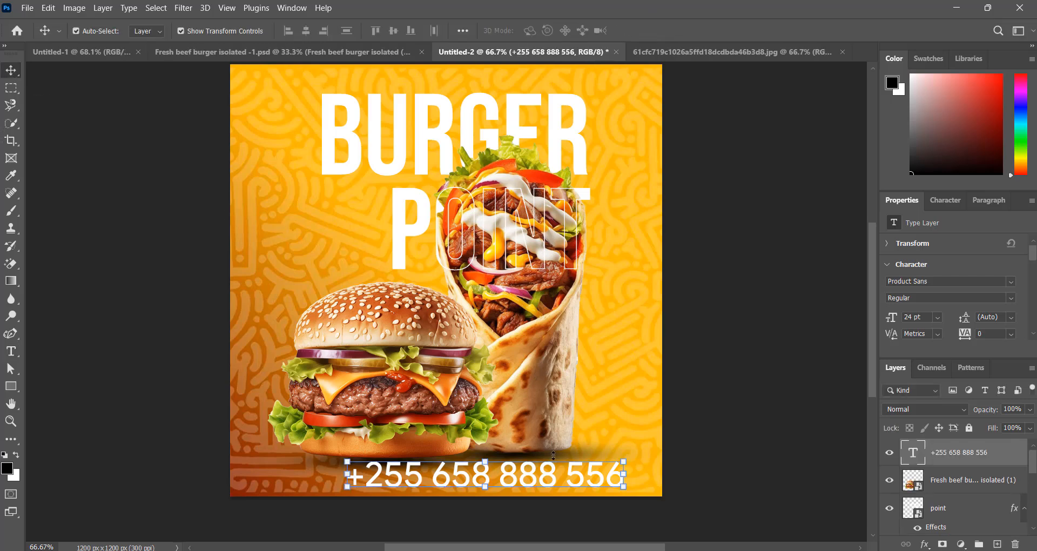
pyautogui.moveTo(625, 487); pyautogui.dragTo(473, 498)
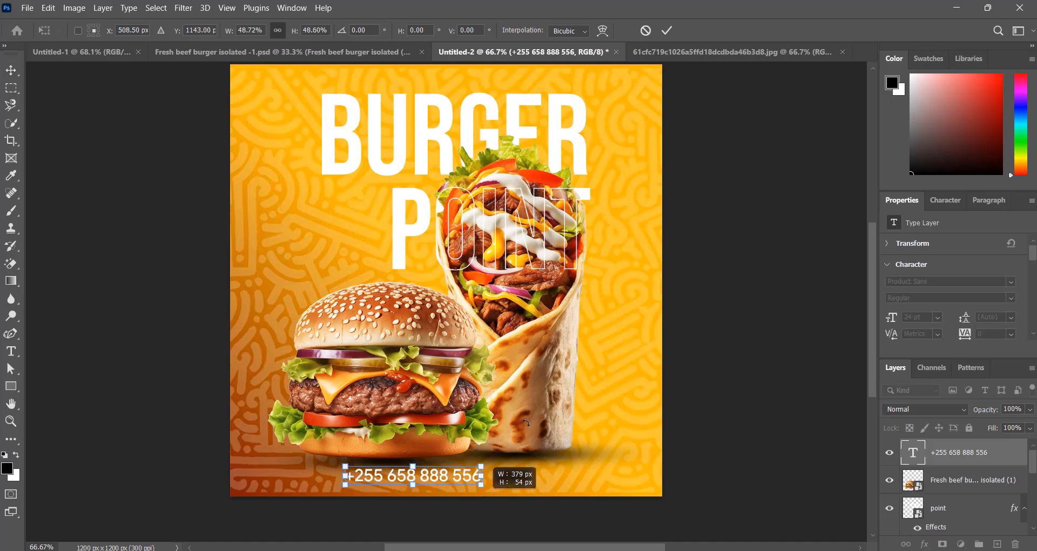
pyautogui.click(667, 31)
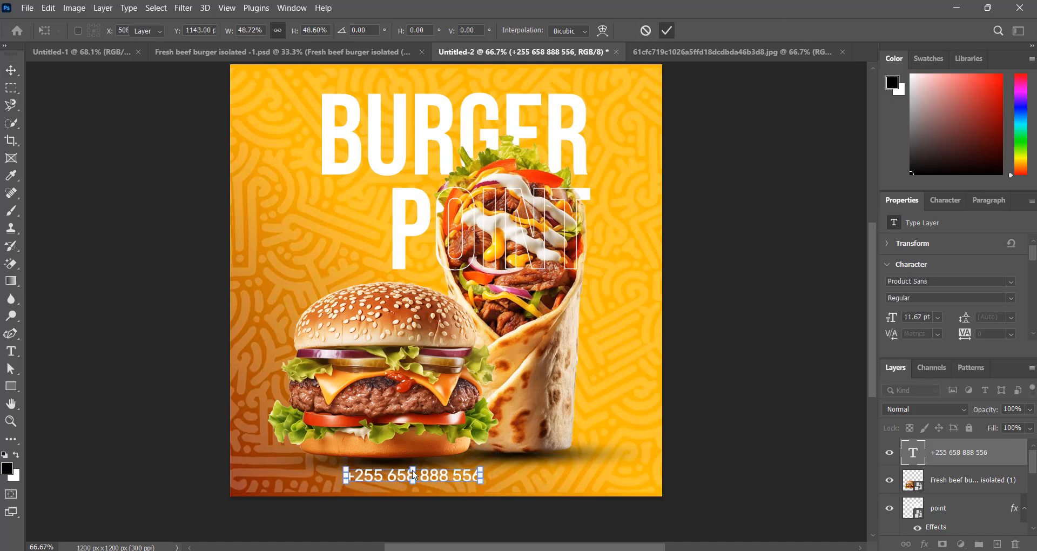
pyautogui.moveTo(439, 481); pyautogui.dragTo(446, 487)
# Draw a rounded rectangle at the poster's bottom right with the Rounded Rectangle tool
pyautogui.click(111, 435)
pyautogui.press('u')
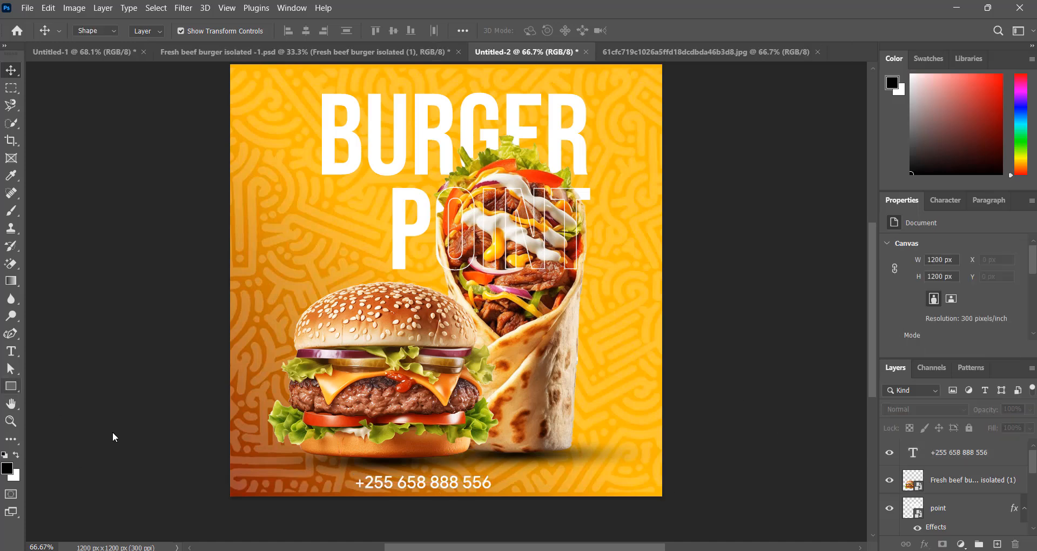
pyautogui.rightClick(10, 386)
pyautogui.moveTo(561, 469); pyautogui.dragTo(647, 490)
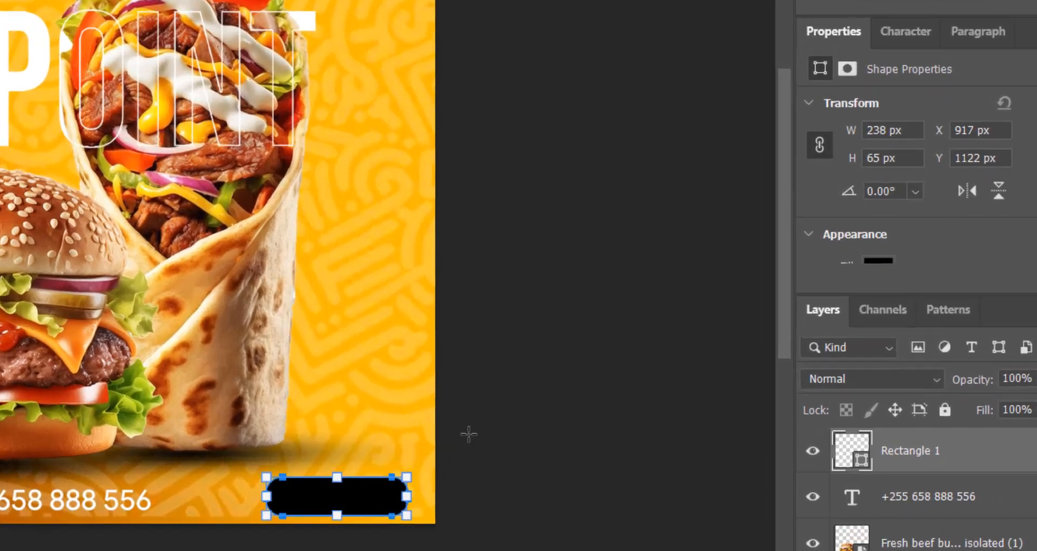
pyautogui.scroll(-1, 929, 312)
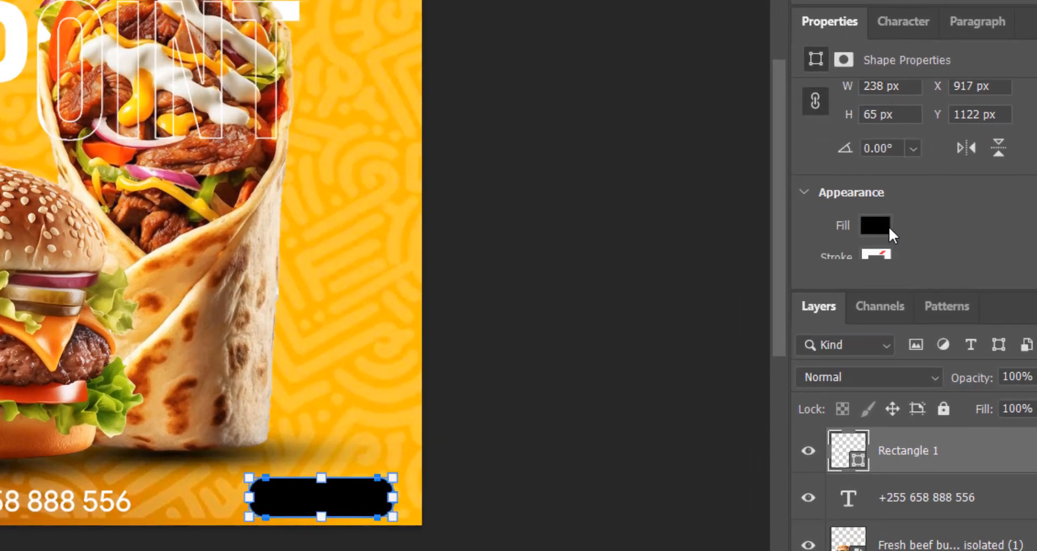
# Give the rectangle no fill and a white stroke of about 4.68 px
pyautogui.click(876, 226)
pyautogui.click(757, 226)
pyautogui.scroll(-2, 896, 171)
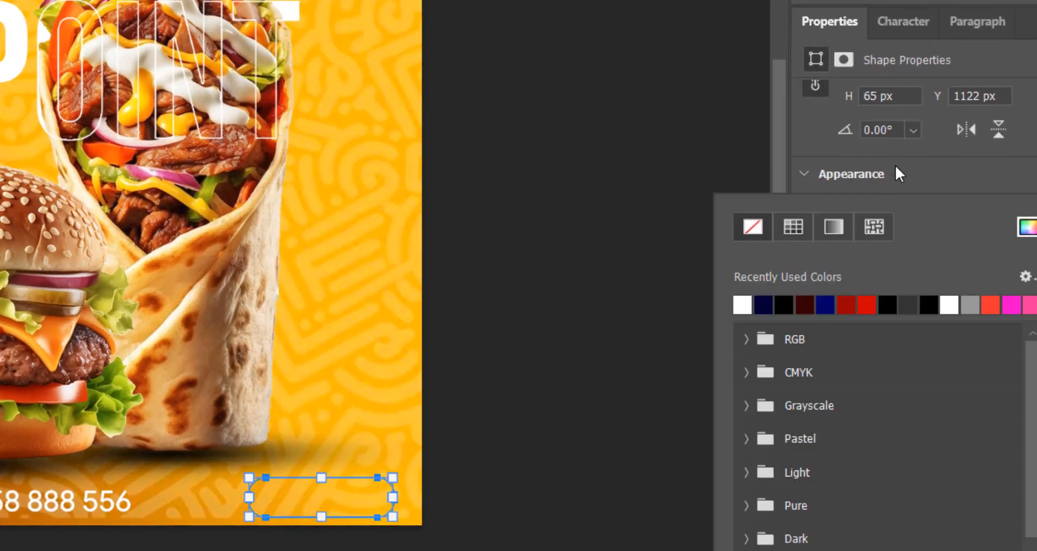
pyautogui.click(876, 184)
pyautogui.click(875, 183)
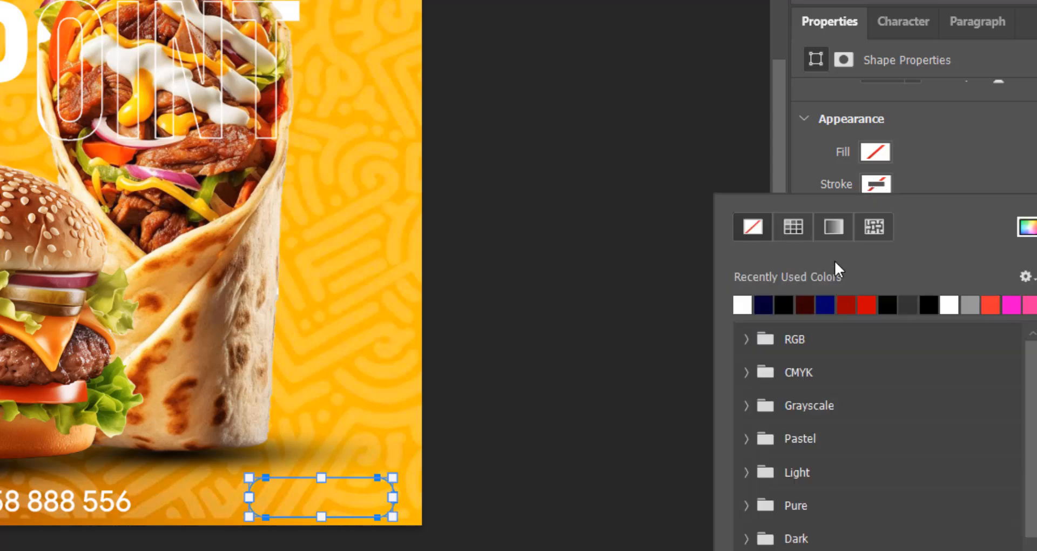
pyautogui.click(748, 300)
pyautogui.scroll(-1, 925, 118)
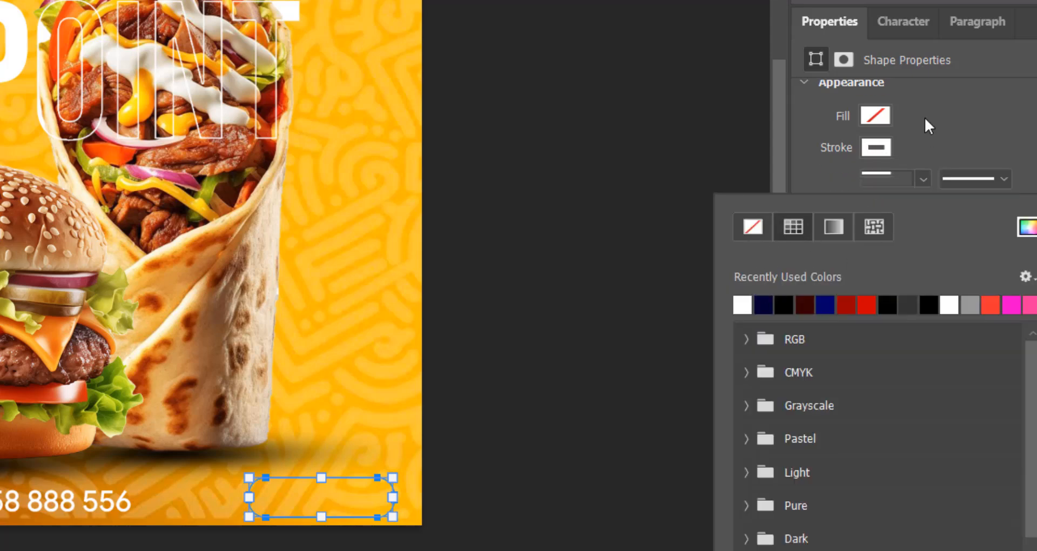
pyautogui.click(922, 177)
pyautogui.click(924, 179)
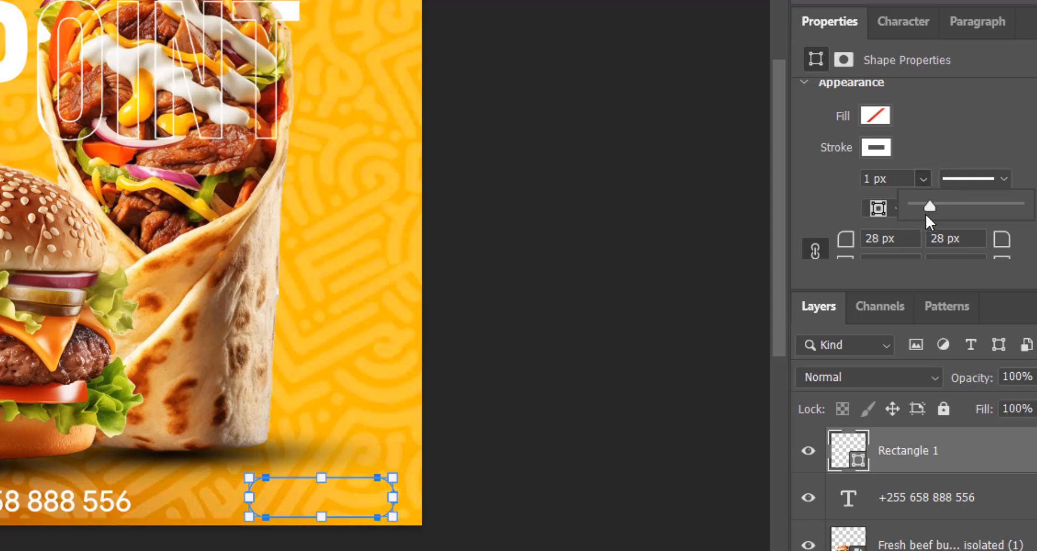
pyautogui.moveTo(931, 209); pyautogui.dragTo(929, 209)
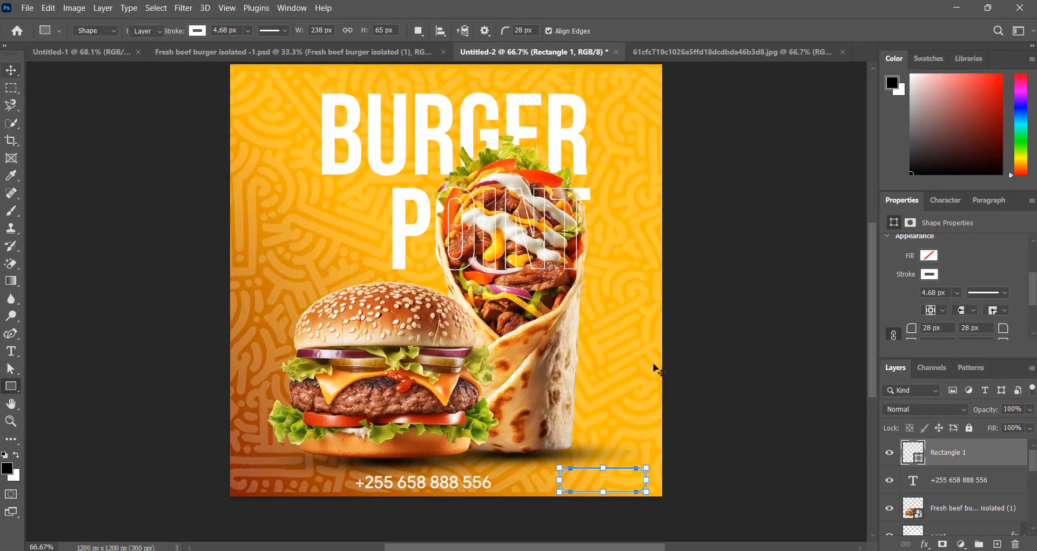
pyautogui.press('v')
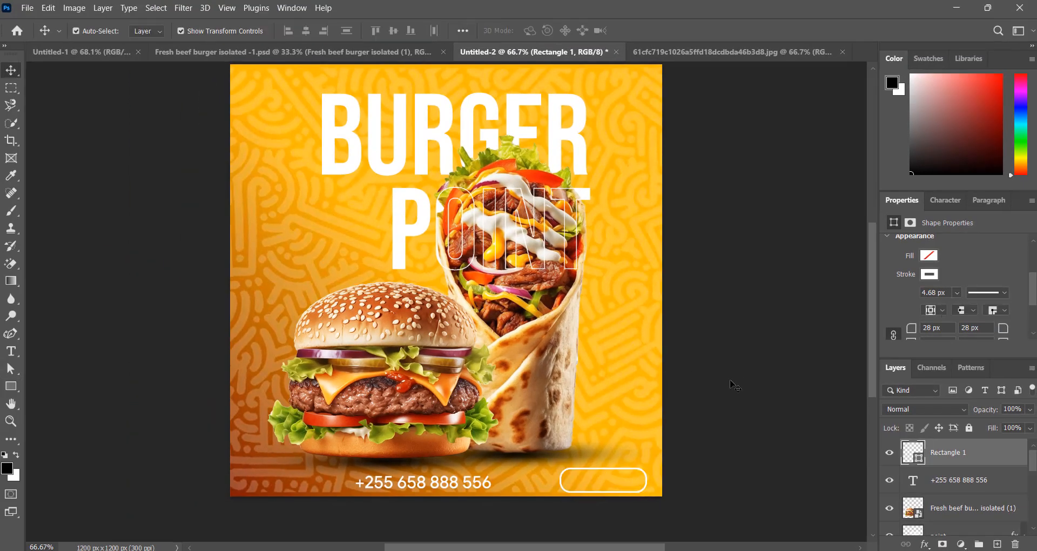
pyautogui.click(624, 487)
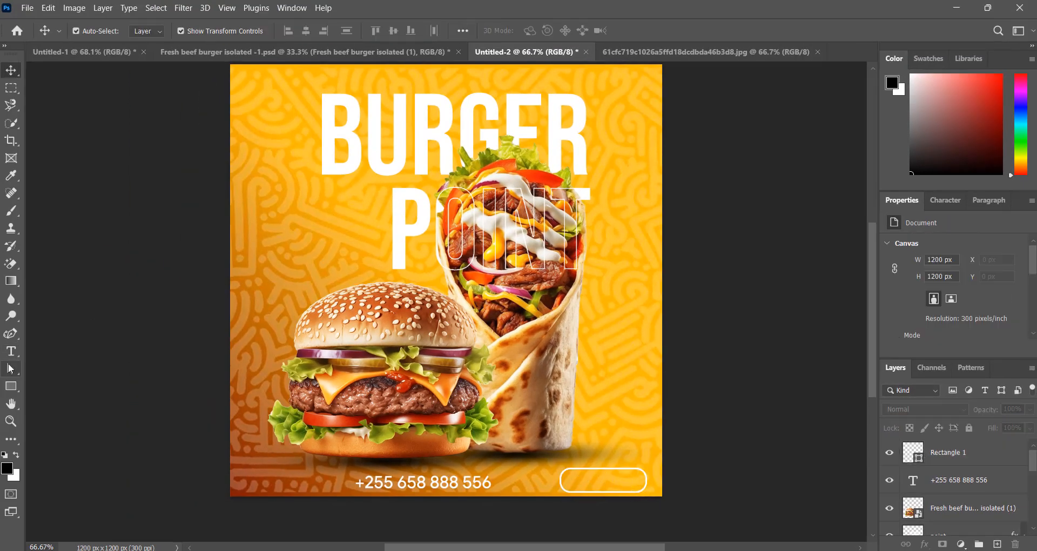
# Type ORDER NOW in Bebas Neue inside the outlined pill
pyautogui.click(11, 351)
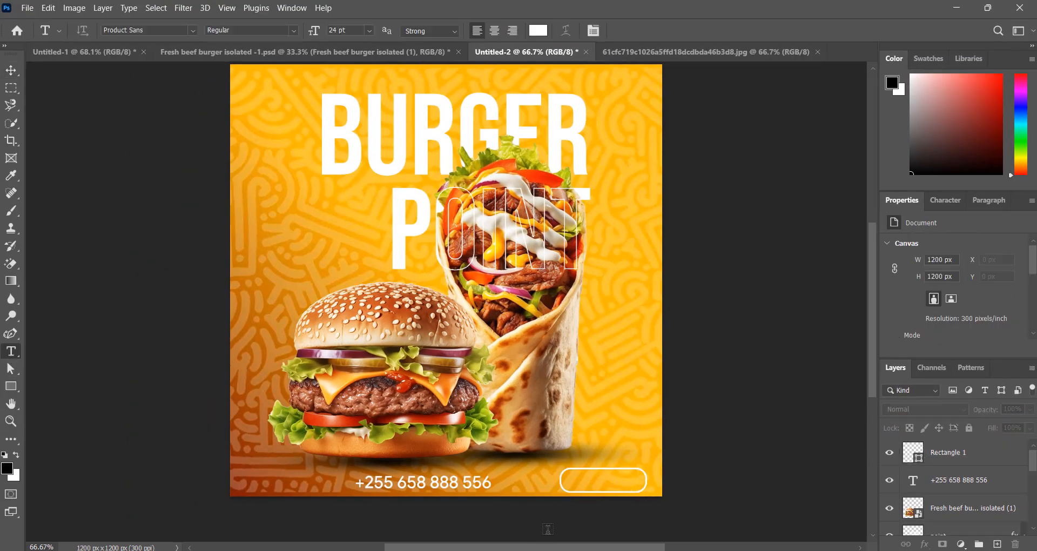
pyautogui.click(571, 483)
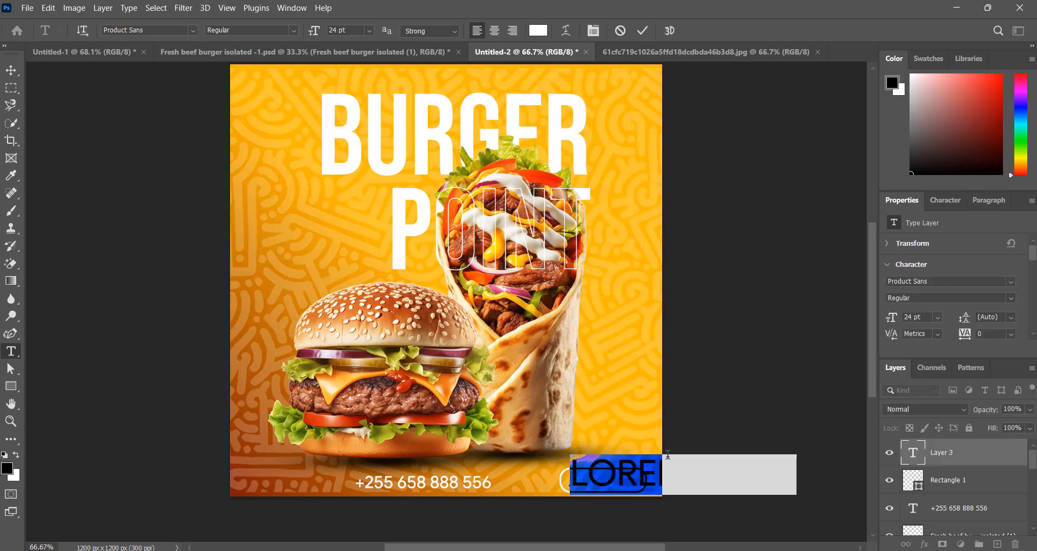
pyautogui.click(951, 281)
pyautogui.write('beb')
pyautogui.press('Return')
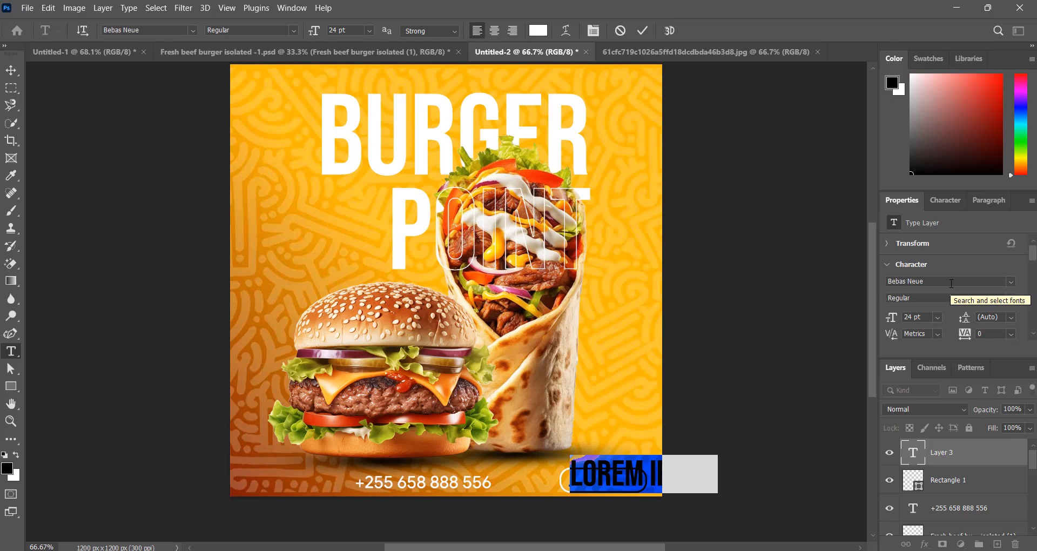
pyautogui.press('BackSpace')
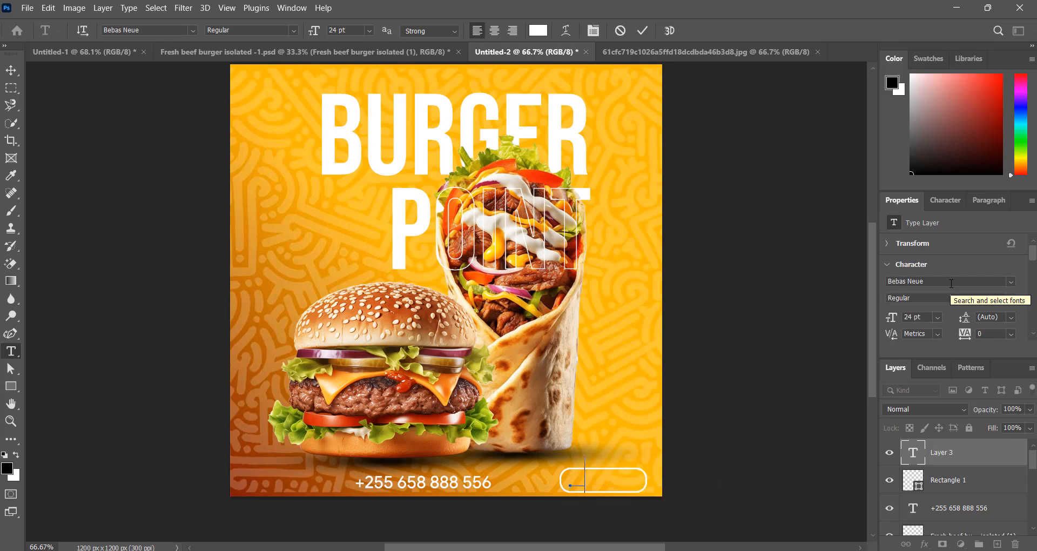
pyautogui.write('ORDER')
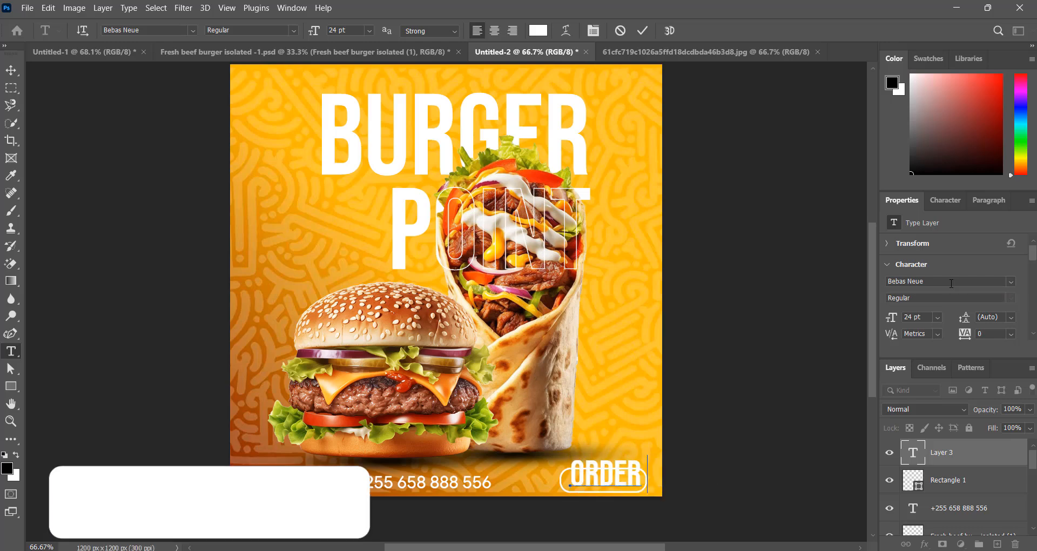
pyautogui.write(' N')
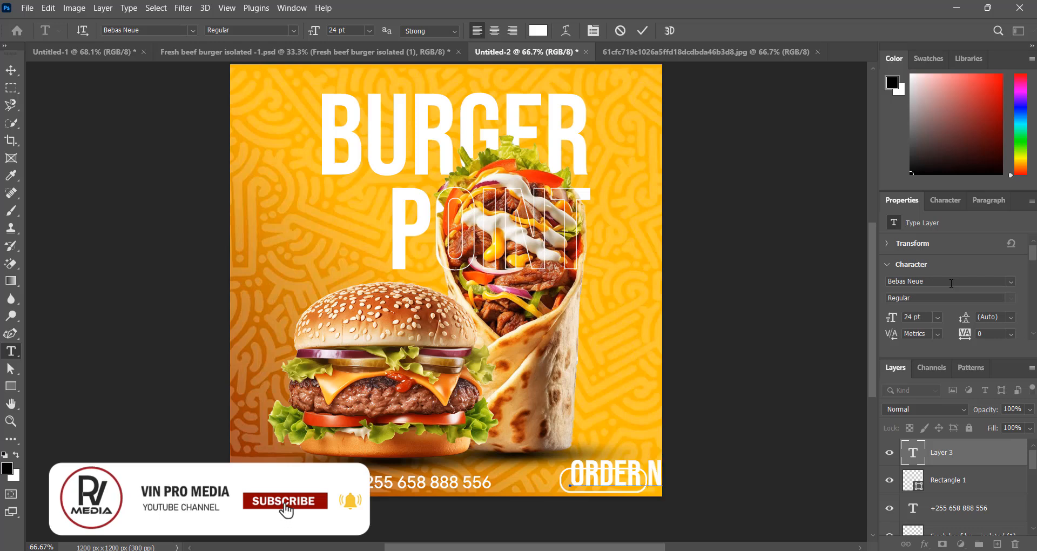
pyautogui.write('OW')
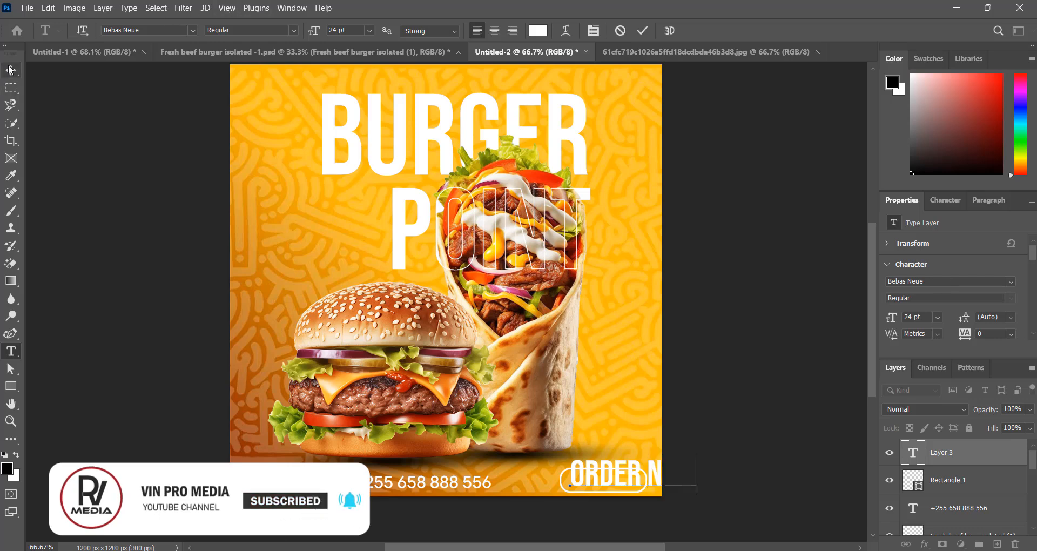
# Scale the ORDER NOW text down to fit inside the pill
pyautogui.click(10, 69)
pyautogui.moveTo(697, 460); pyautogui.dragTo(641, 478)
pyautogui.click(669, 32)
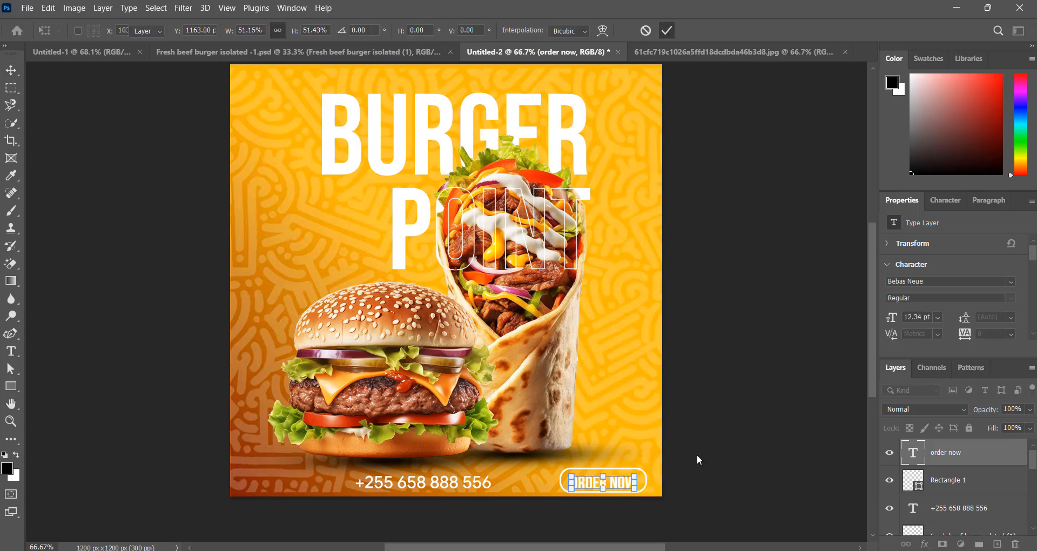
pyautogui.click(730, 466)
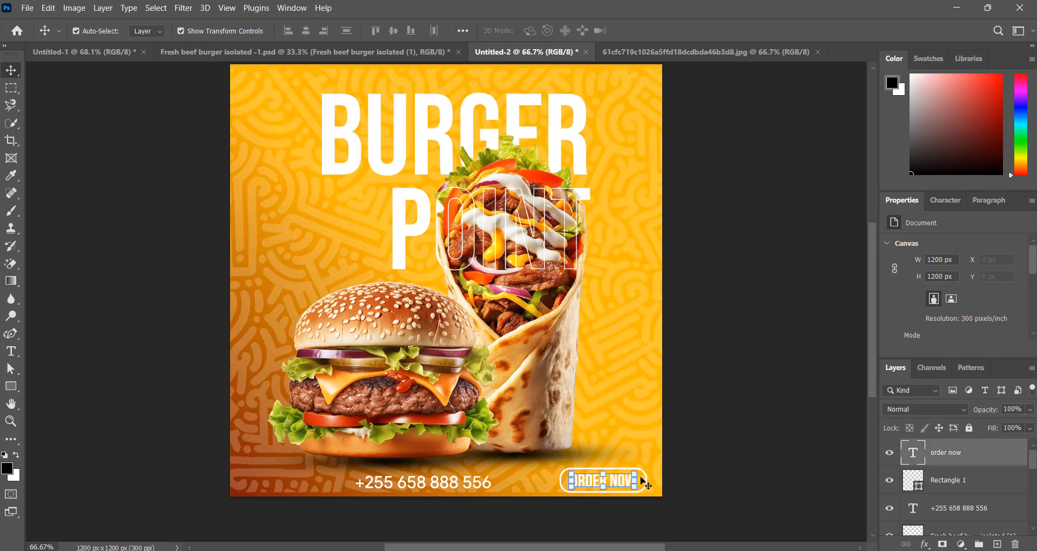
# Shift the phone number slightly to the right
pyautogui.click(603, 480)
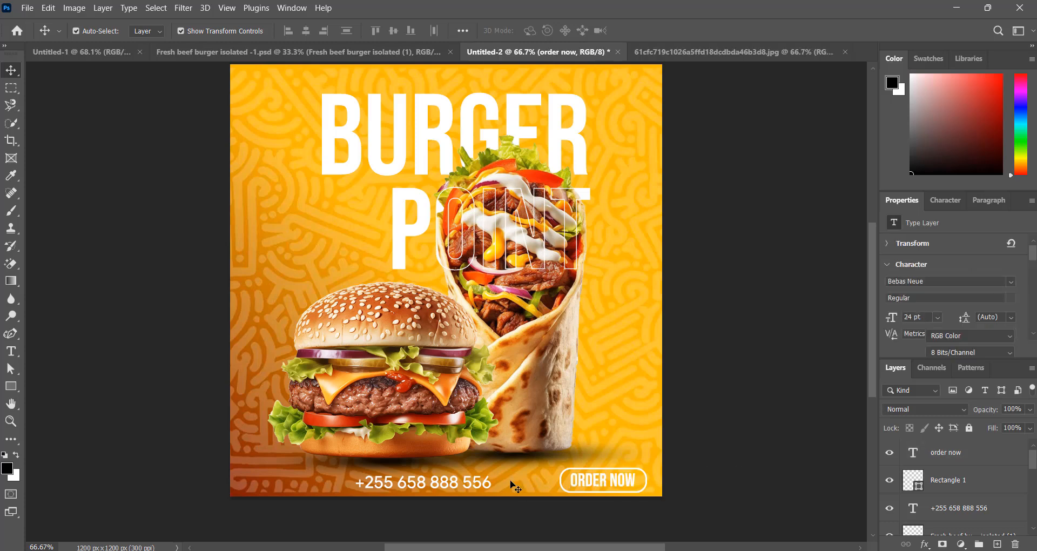
pyautogui.click(515, 488)
pyautogui.moveTo(443, 486); pyautogui.dragTo(449, 485)
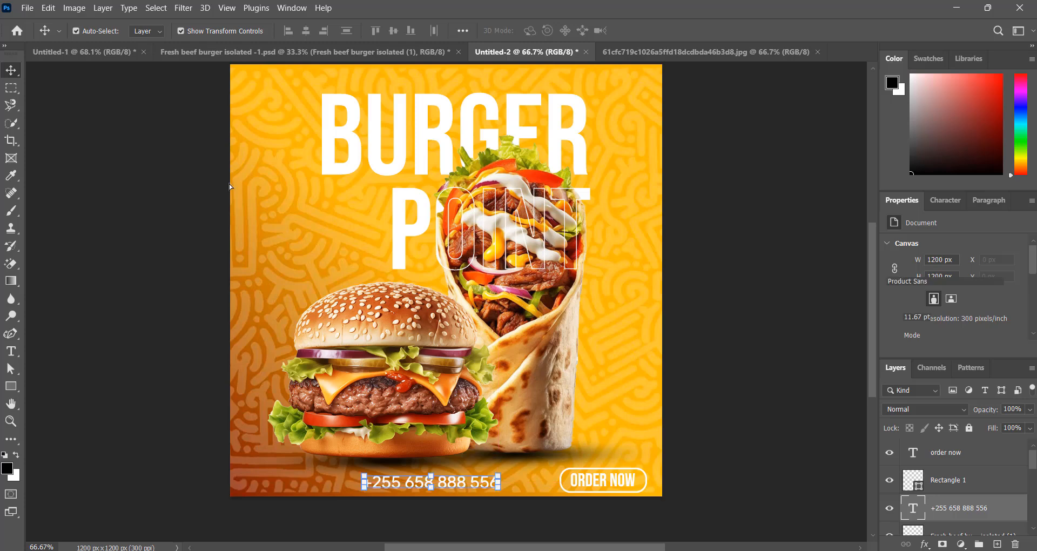
pyautogui.click(229, 223)
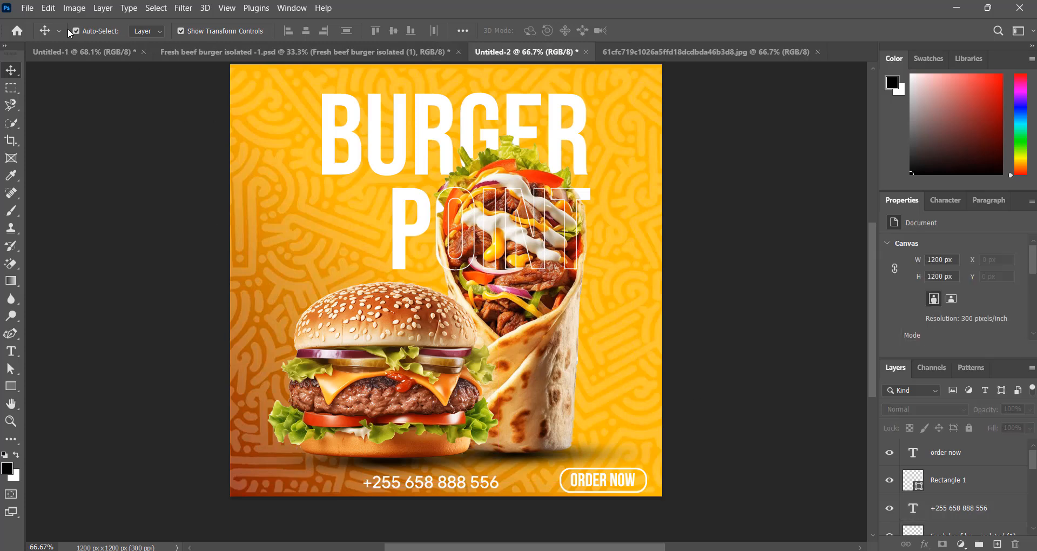
# Place the 'Social medias logo' image from the PNG folder as a linked layer
pyautogui.click(33, 10)
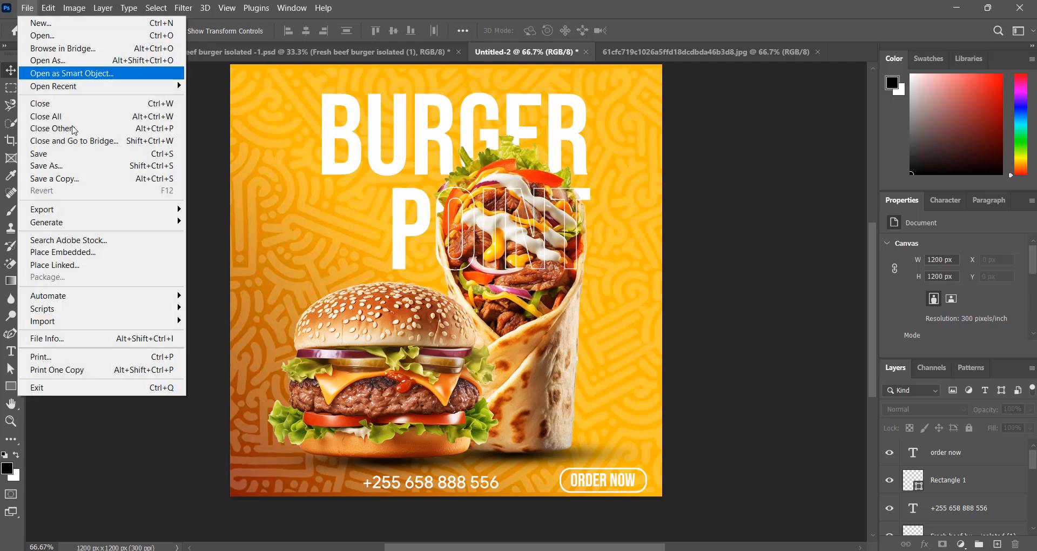
pyautogui.click(285, 244)
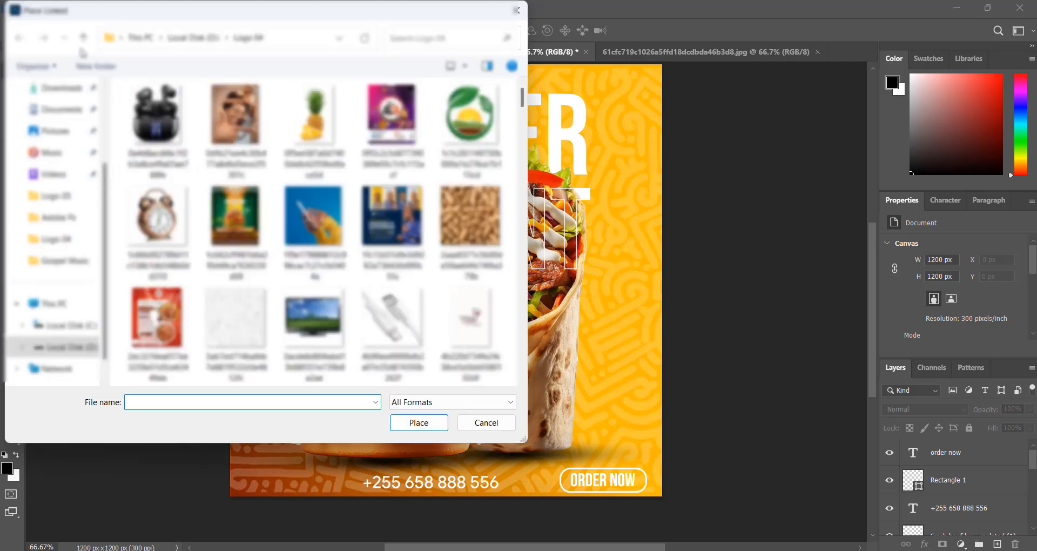
pyautogui.click(83, 37)
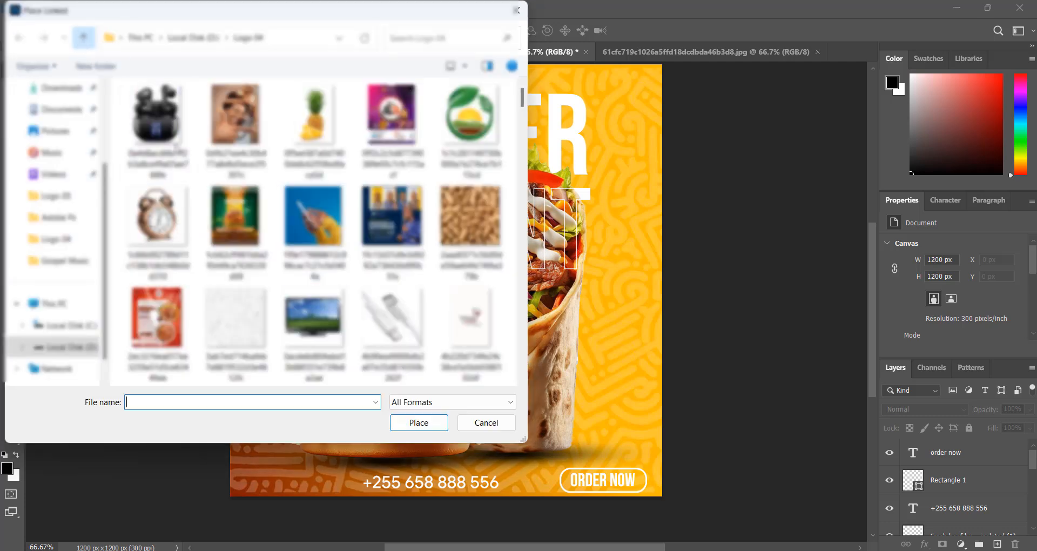
pyautogui.click(202, 305)
pyautogui.doubleClick(202, 306)
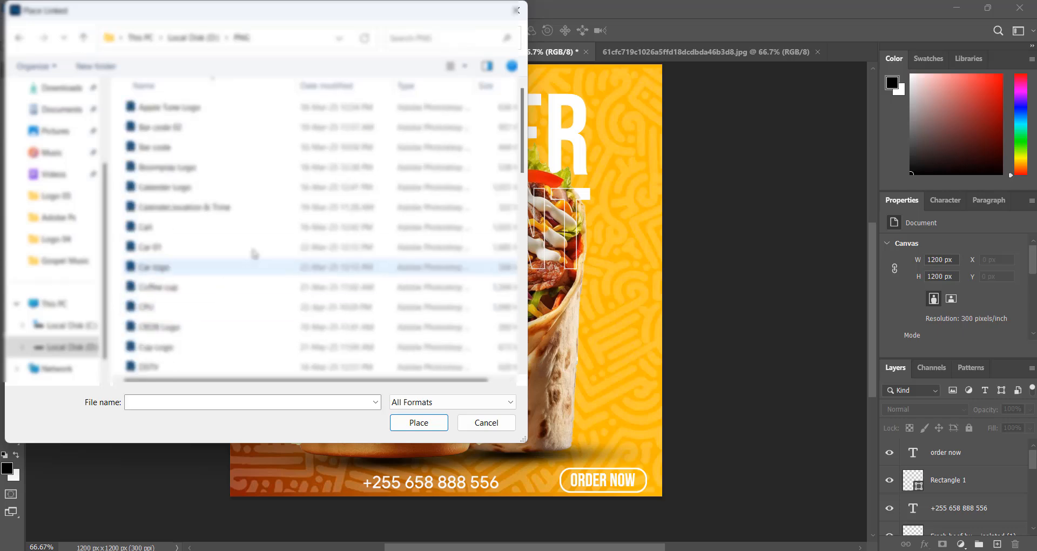
pyautogui.scroll(-5, 254, 240)
pyautogui.click(232, 211)
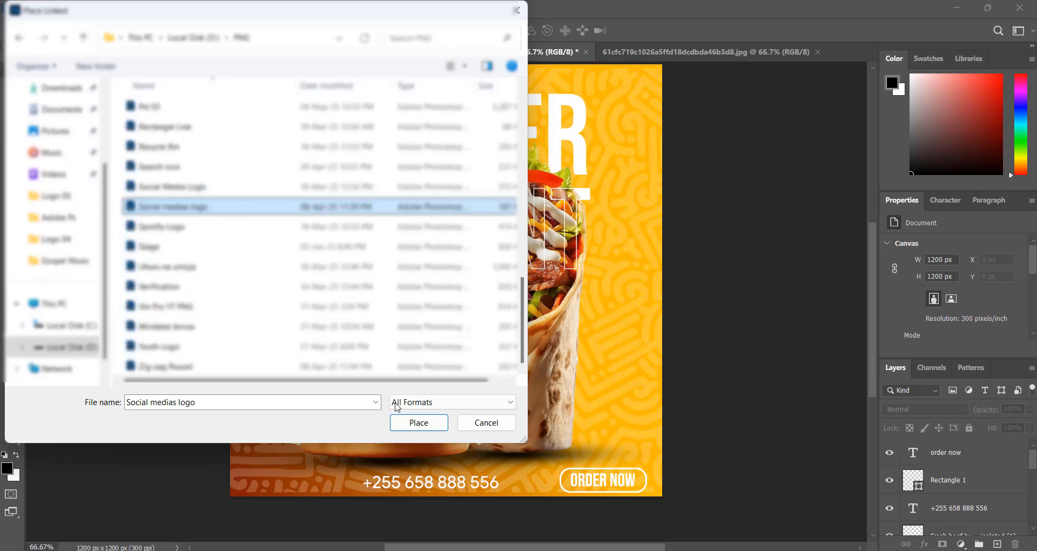
pyautogui.click(412, 421)
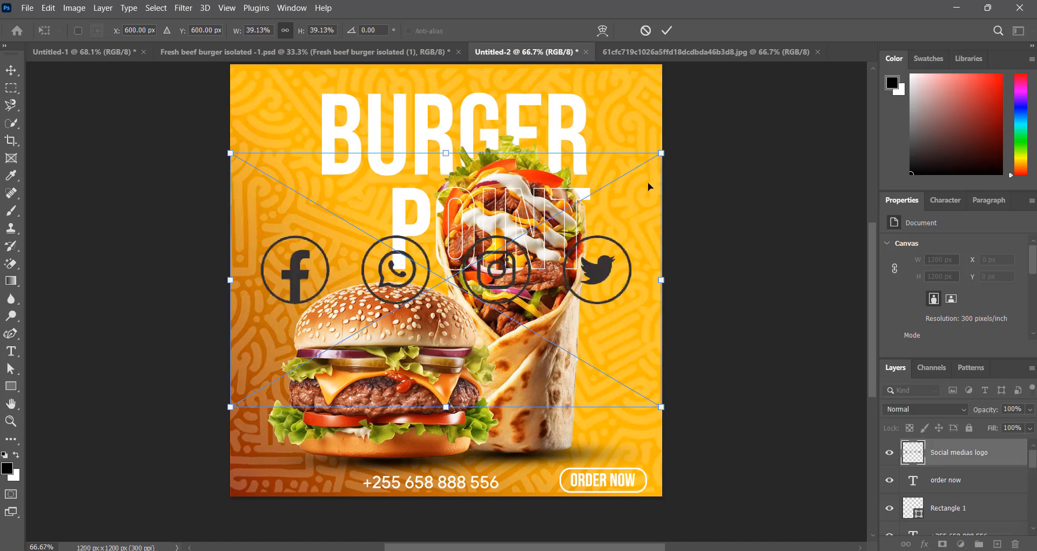
# Shrink the social media icons and position them in the poster's bottom-left corner
pyautogui.moveTo(660, 153); pyautogui.dragTo(319, 355)
pyautogui.click(667, 31)
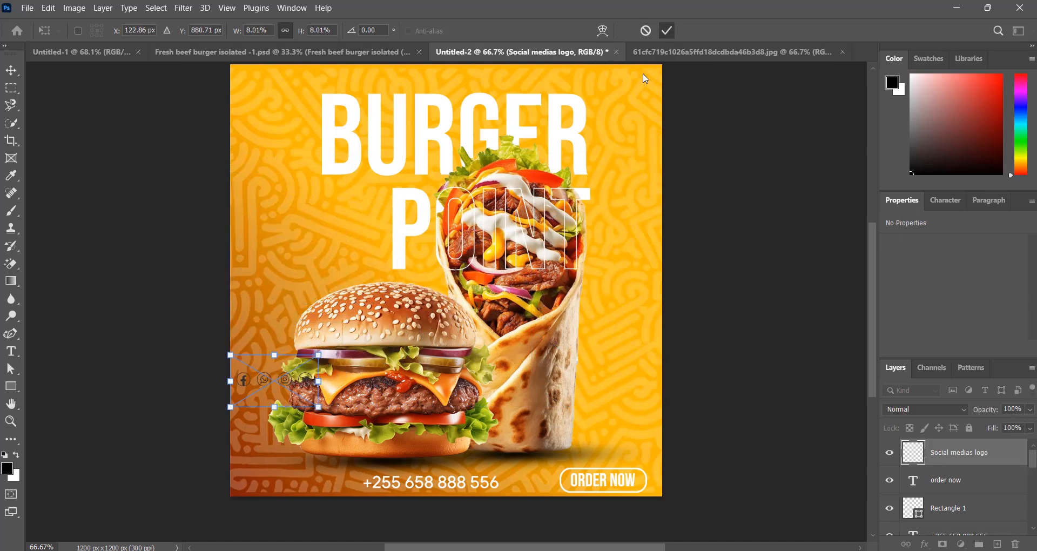
pyautogui.moveTo(306, 381); pyautogui.dragTo(337, 454)
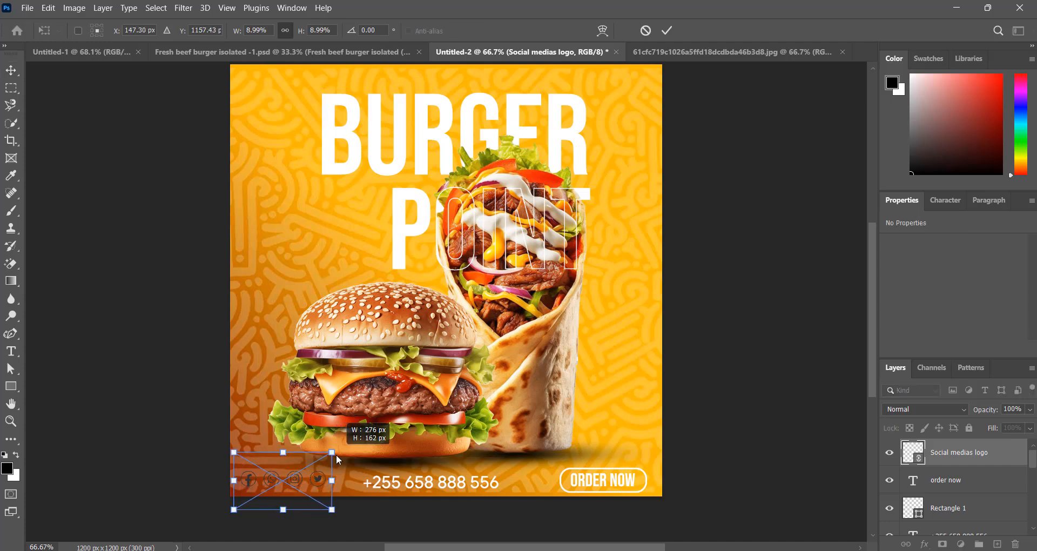
pyautogui.click(667, 31)
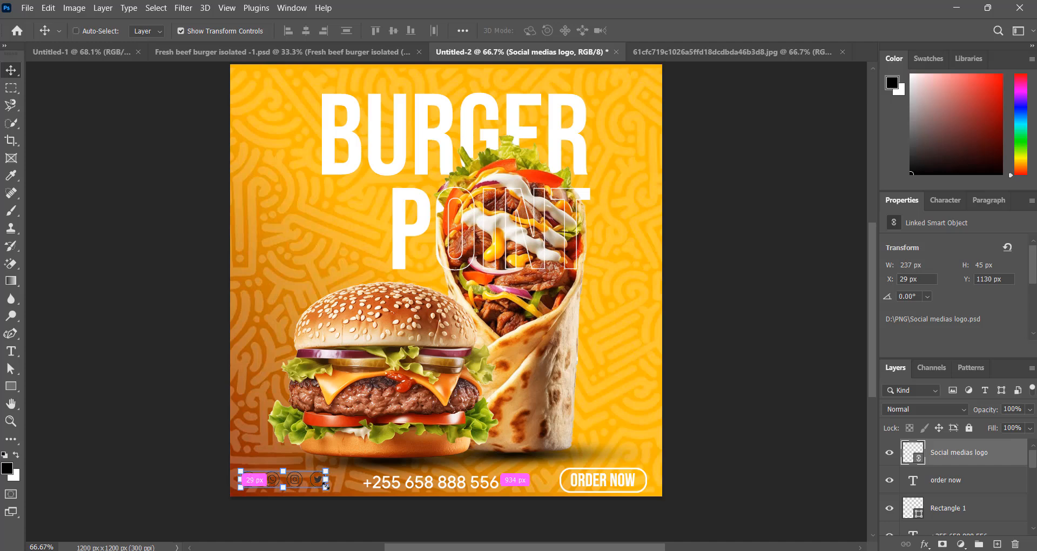
pyautogui.hotkey('ctrl', 'u')
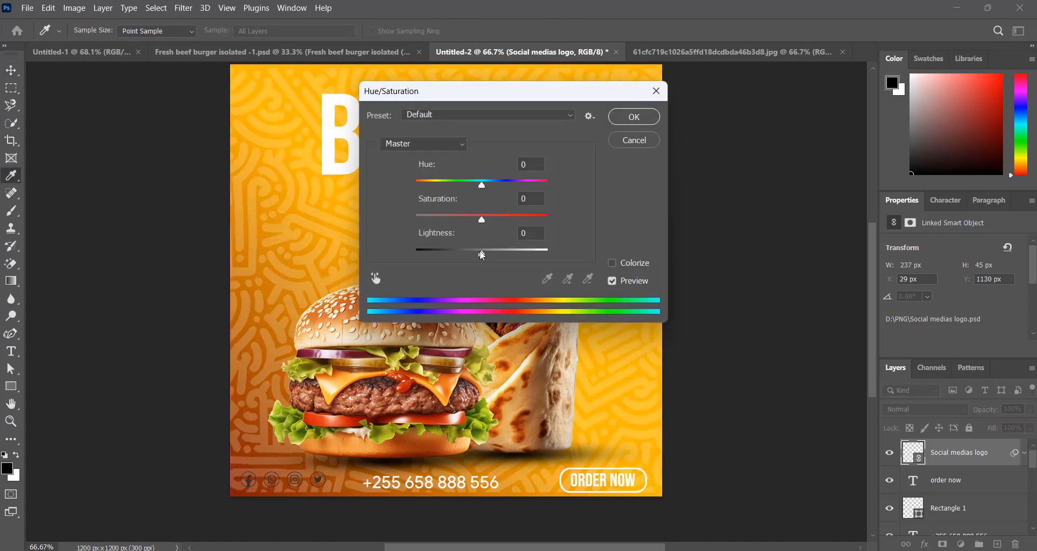
# Set Hue/Saturation Lightness to +100 to whiten the icons, then nudge them down
pyautogui.moveTo(481, 253); pyautogui.dragTo(568, 247)
pyautogui.press('Return')
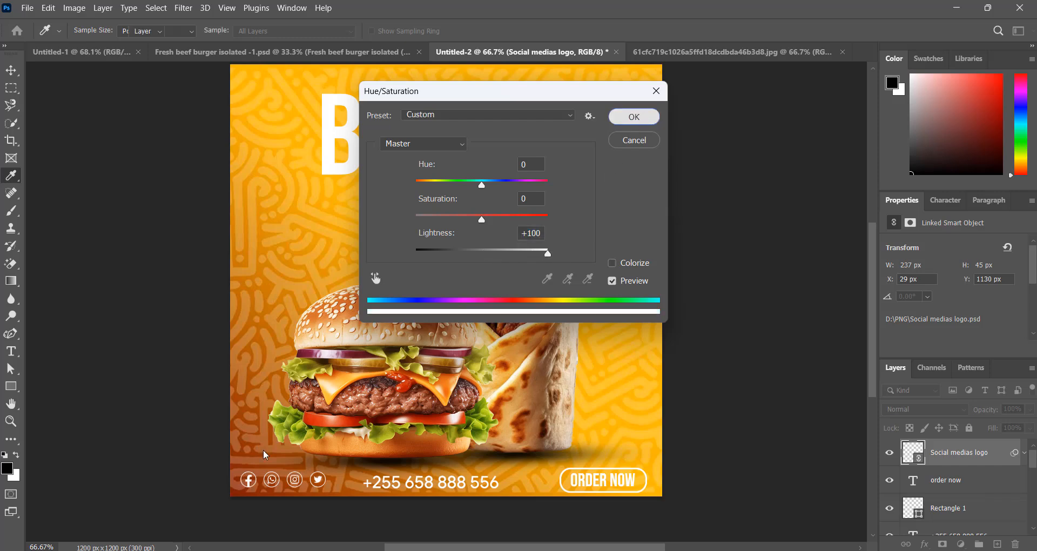
pyautogui.press('Down')
pyautogui.press('Down')
pyautogui.press('Down')
pyautogui.press('Down')
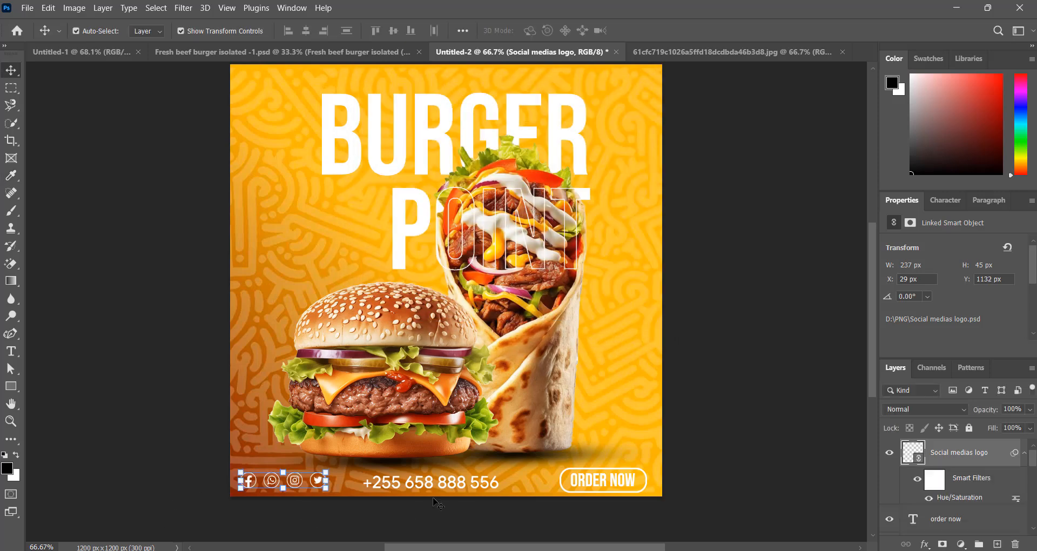
pyautogui.click(740, 414)
pyautogui.scroll(2, 435, 243)
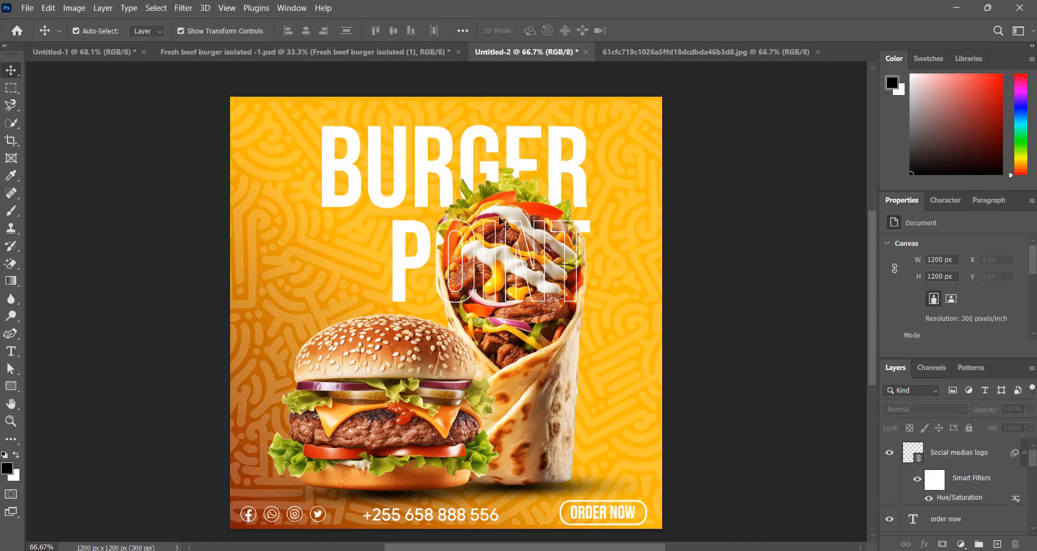
pyautogui.scroll(-1, 501, 223)
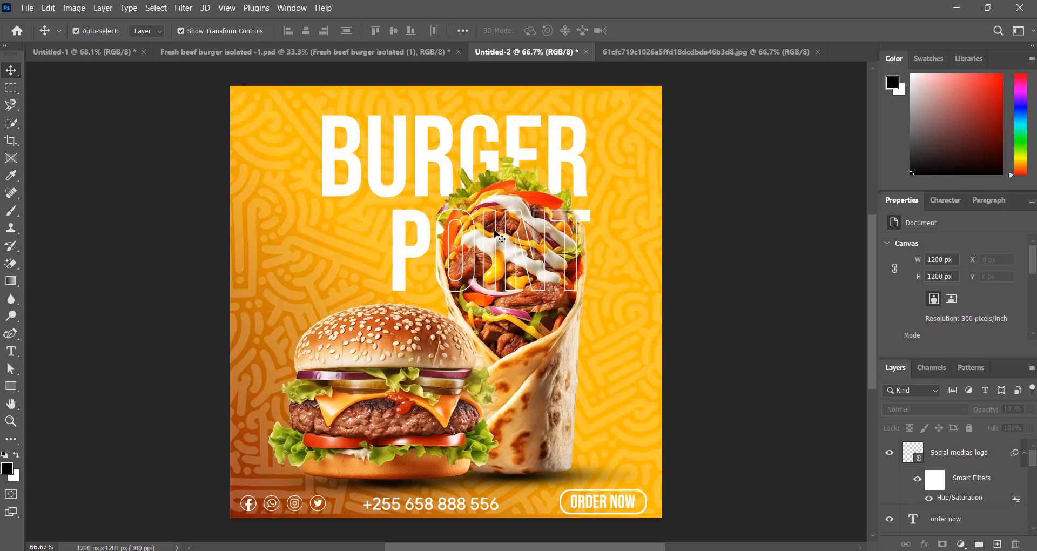
pyautogui.scroll(1, 460, 273)
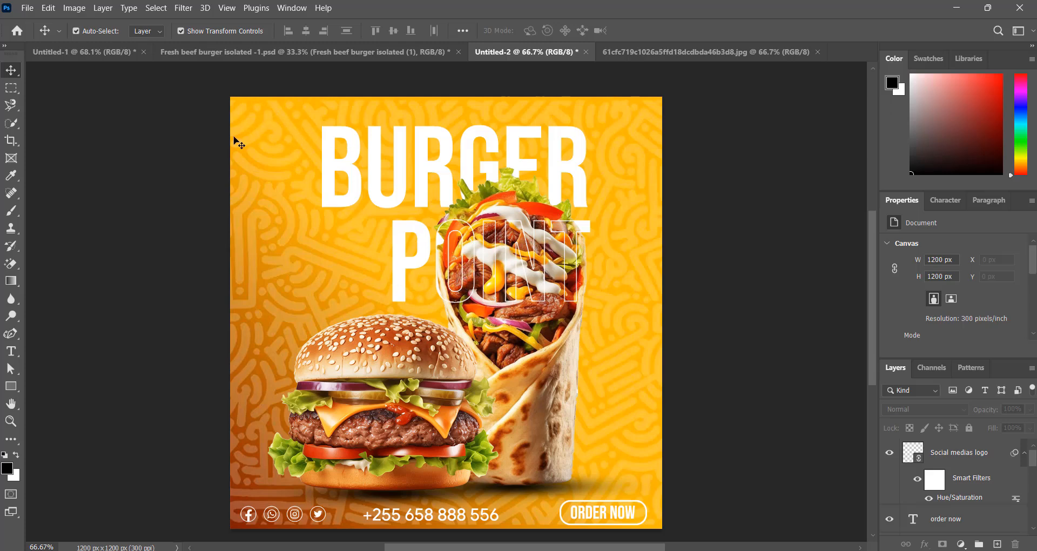
pyautogui.scroll(-1, 409, 331)
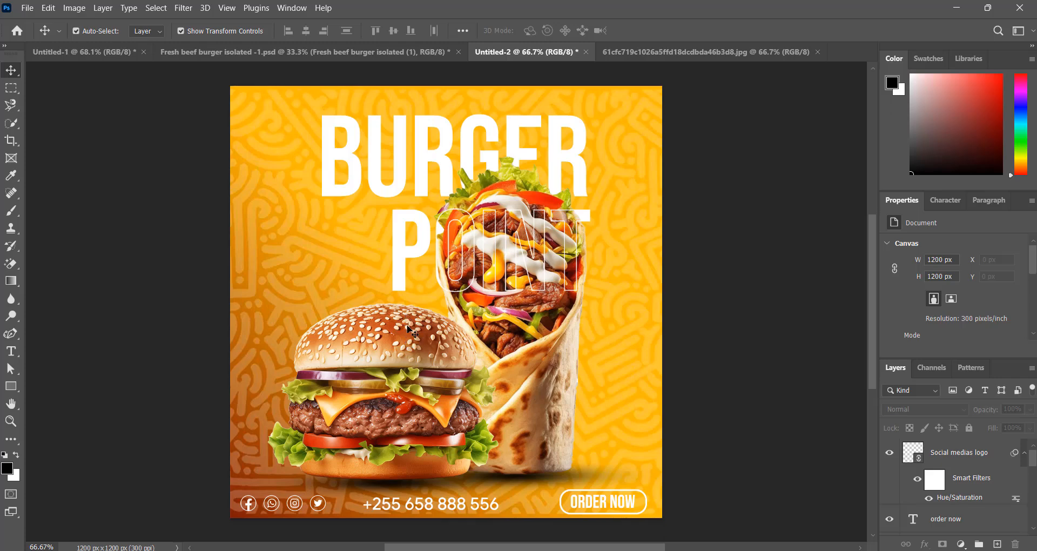